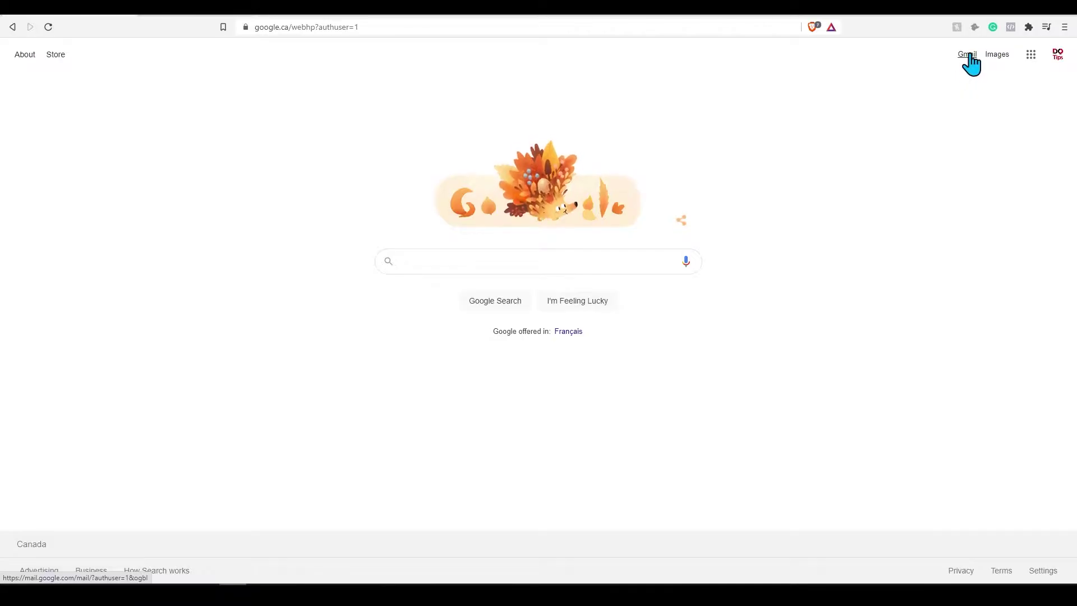
Open Gmail from the Google apps grid on the Google Search homepage.
click(1029, 56)
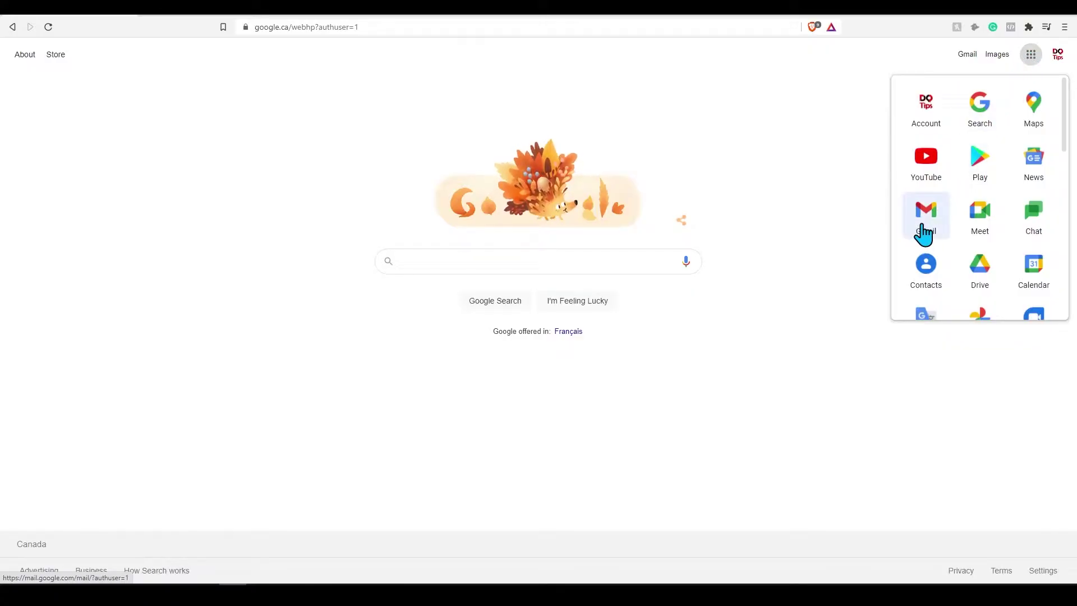
click(968, 55)
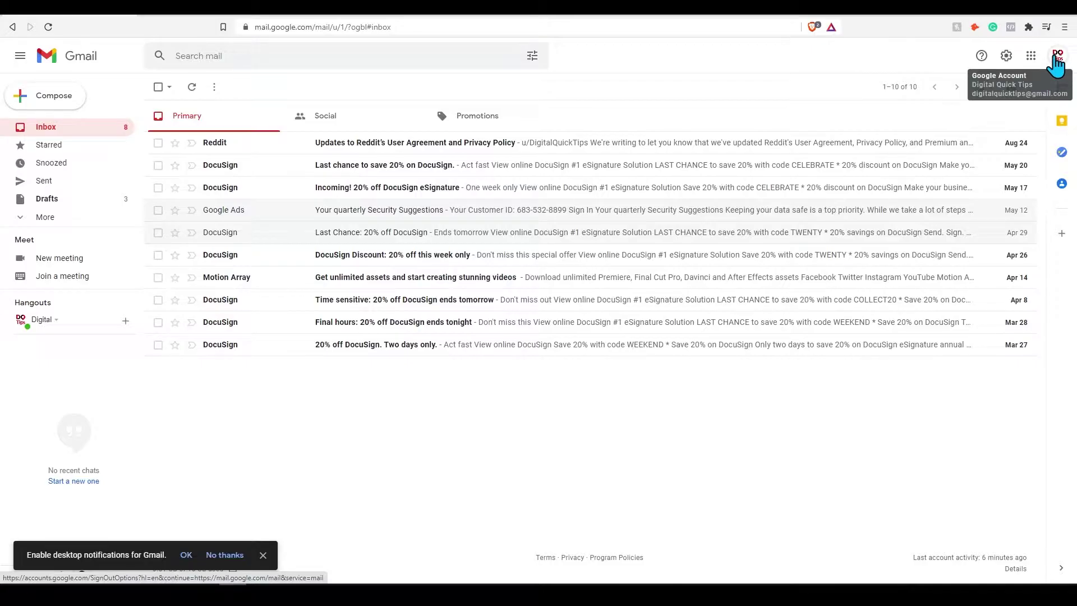
Browse the Google apps list, then close it again.
click(1030, 57)
scroll(969, 220, down, 3)
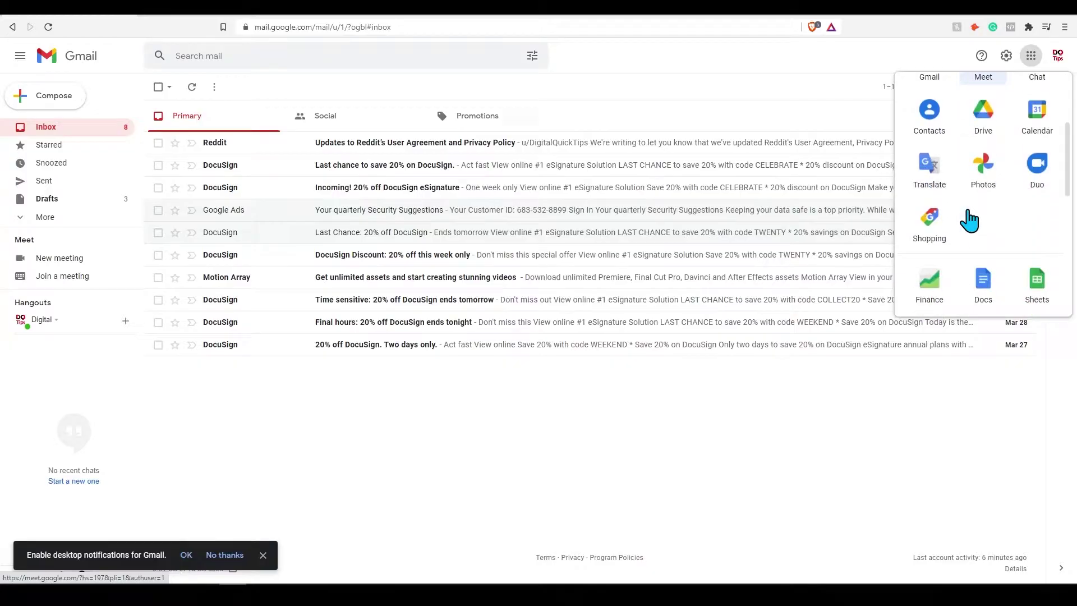
scroll(969, 220, down, 1)
scroll(969, 220, up, 4)
scroll(969, 220, down, 8)
scroll(969, 220, up, 5)
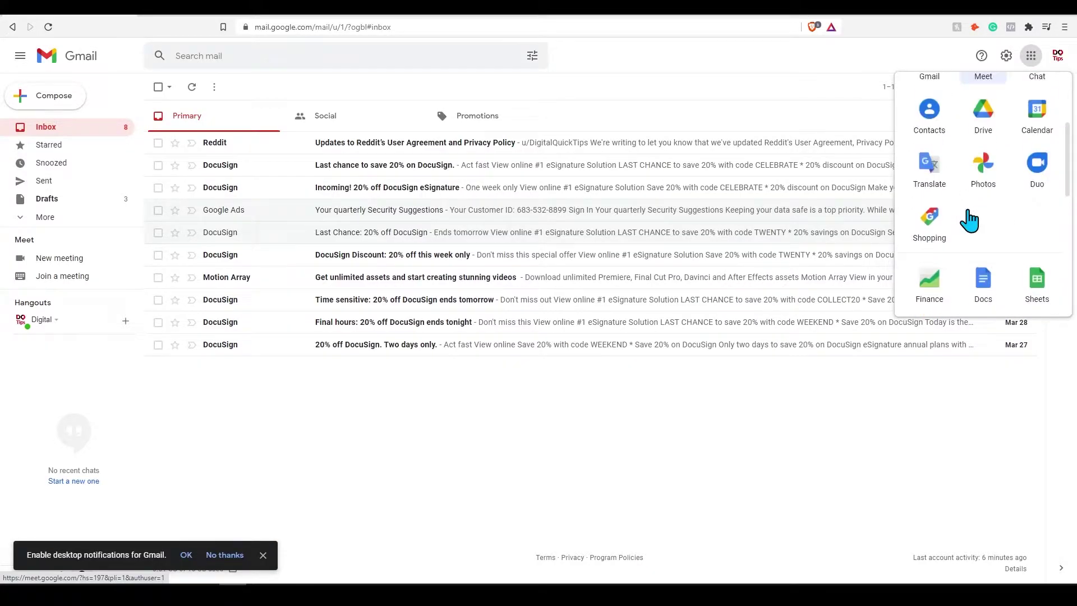
scroll(969, 220, up, 3)
click(1008, 58)
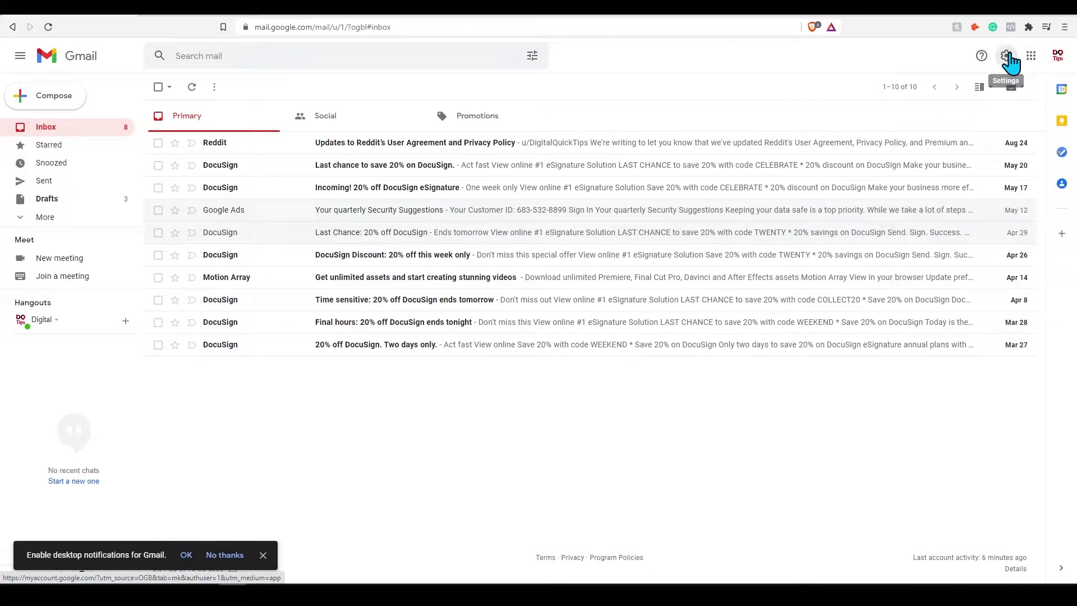
Bring up Gmail's Quick settings and look over density, theme and inbox type options.
click(1008, 58)
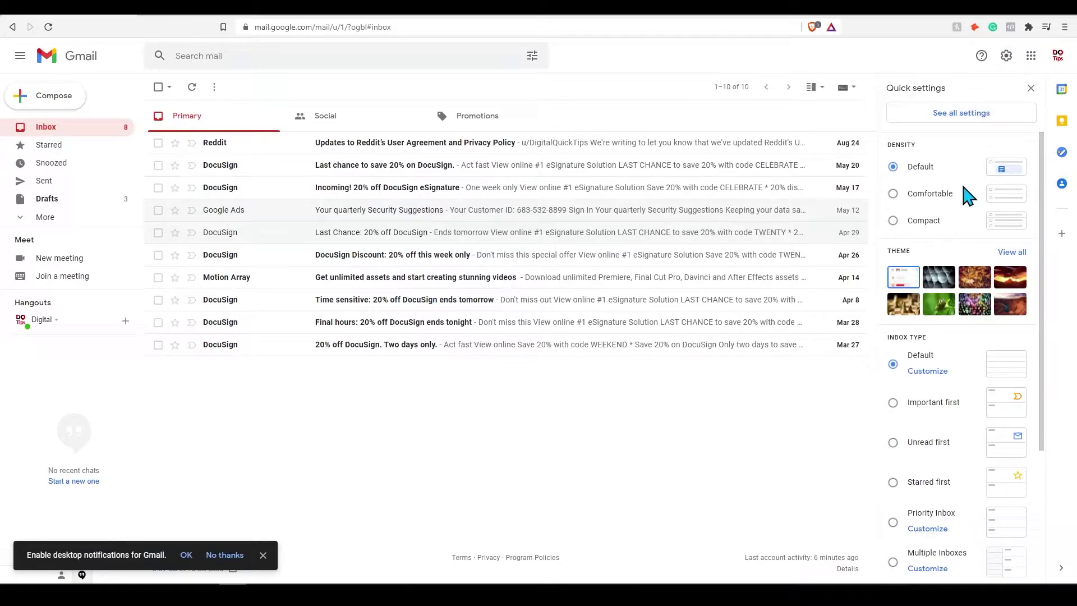
scroll(945, 366, down, 4)
scroll(945, 367, up, 3)
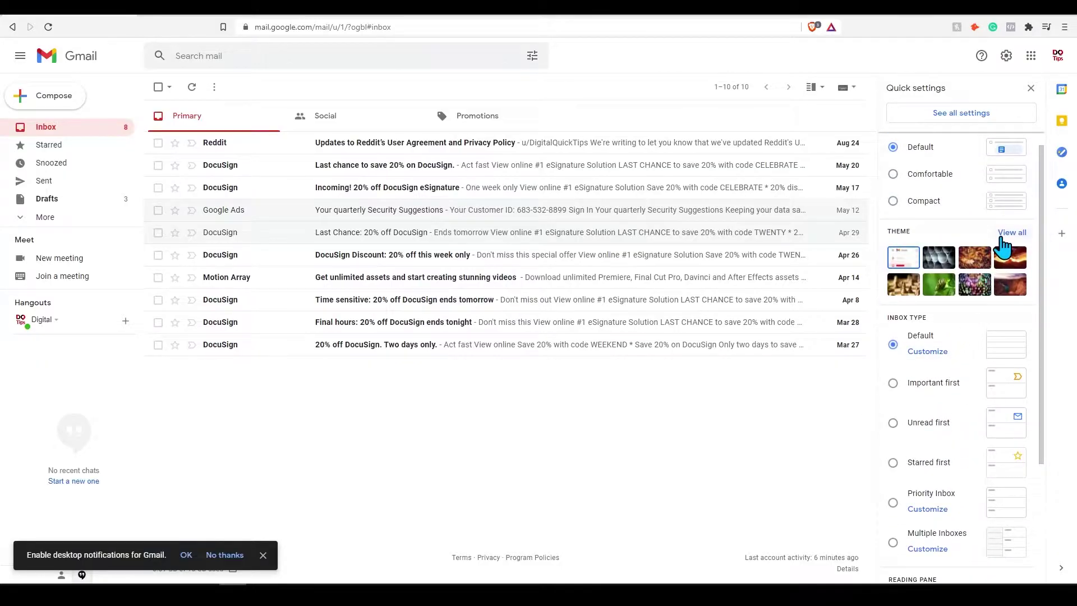
Preview the pipes and Dark themes, then save the Default theme.
click(1004, 242)
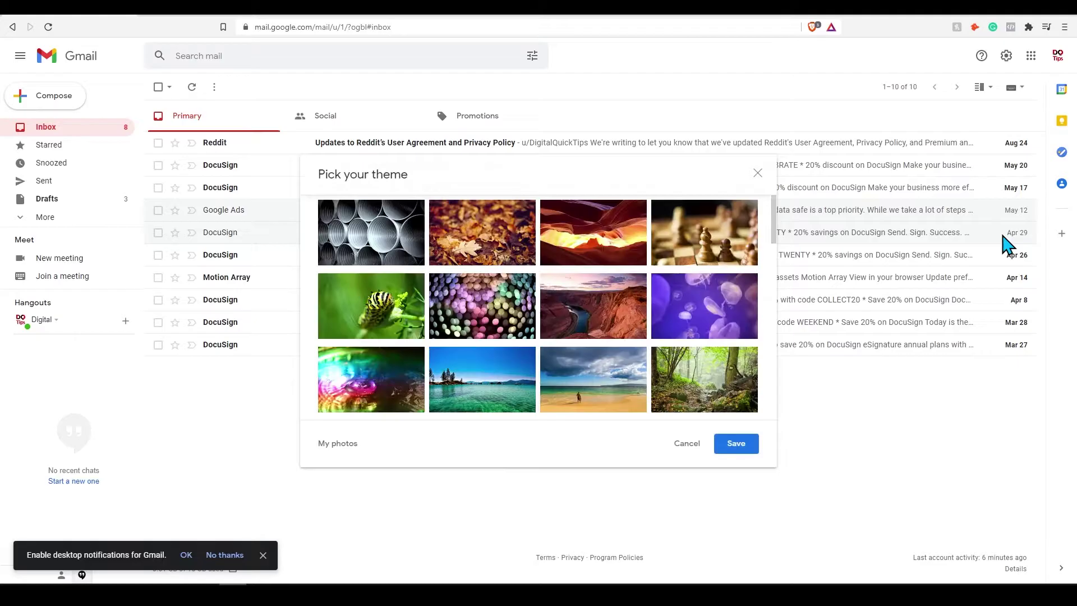
click(399, 239)
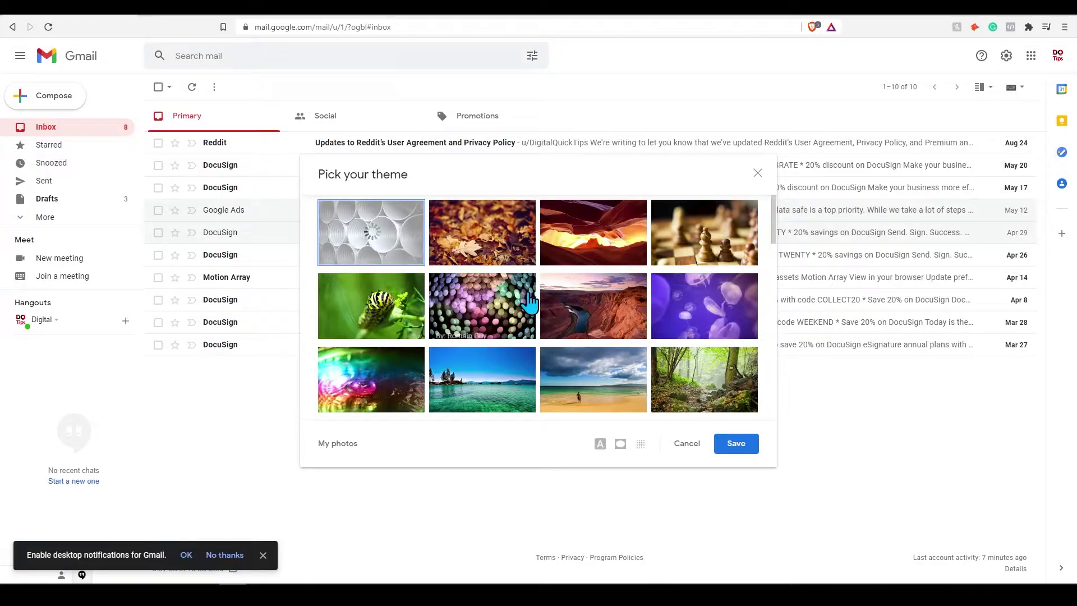
scroll(530, 302, down, 10)
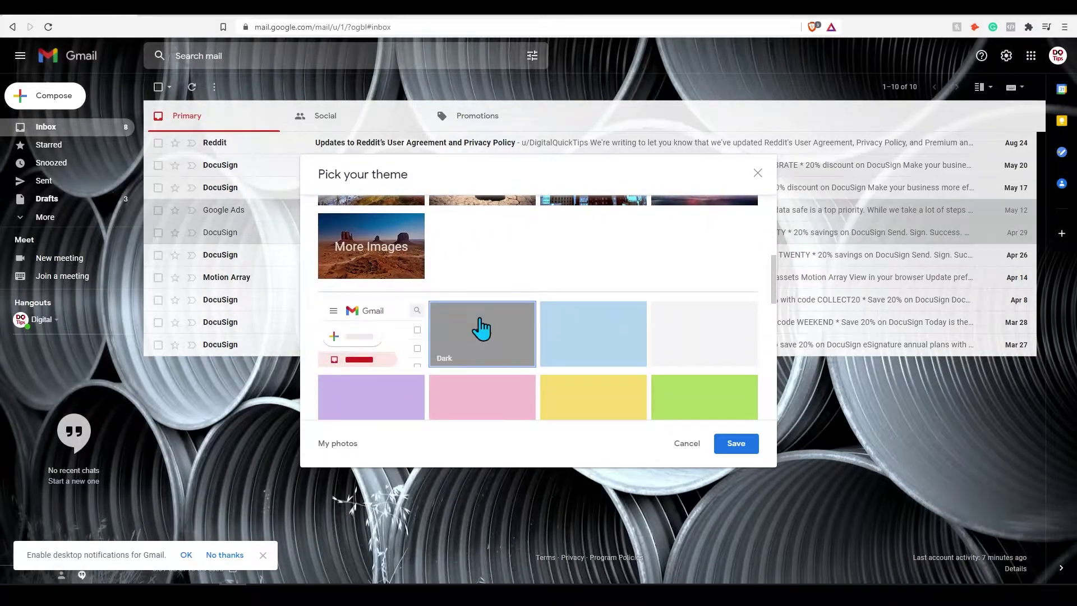
click(481, 331)
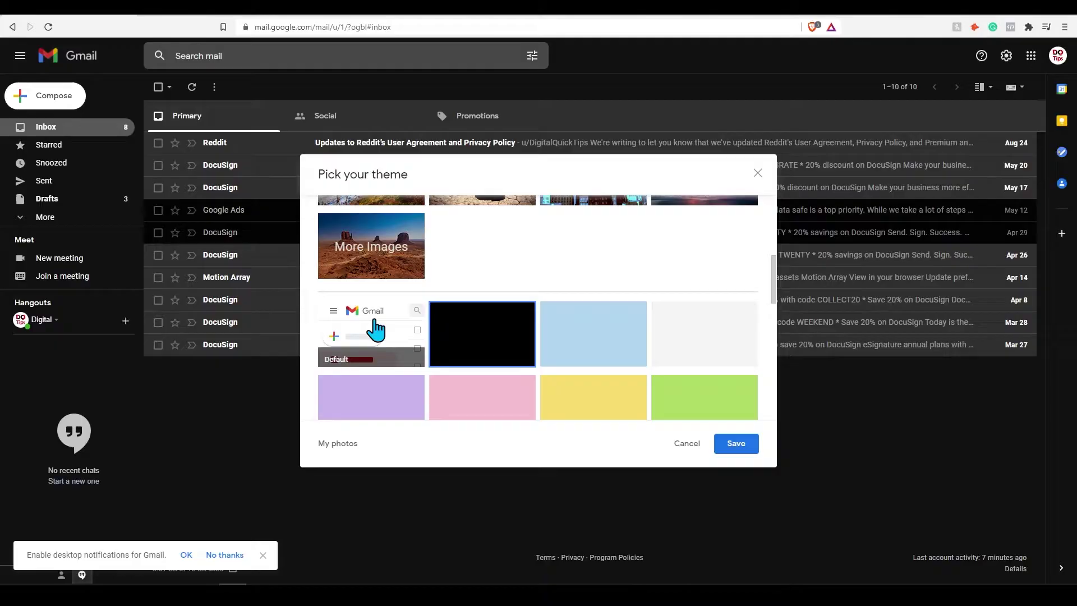
click(375, 331)
click(733, 444)
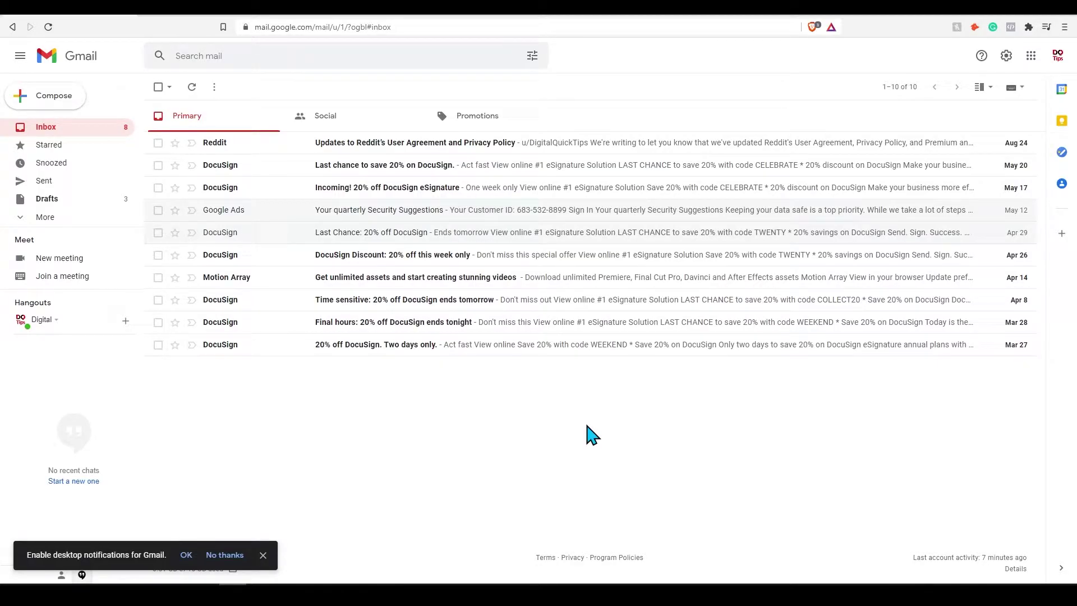
Start a new message addressed to the account's own e-mail address.
click(67, 94)
click(782, 276)
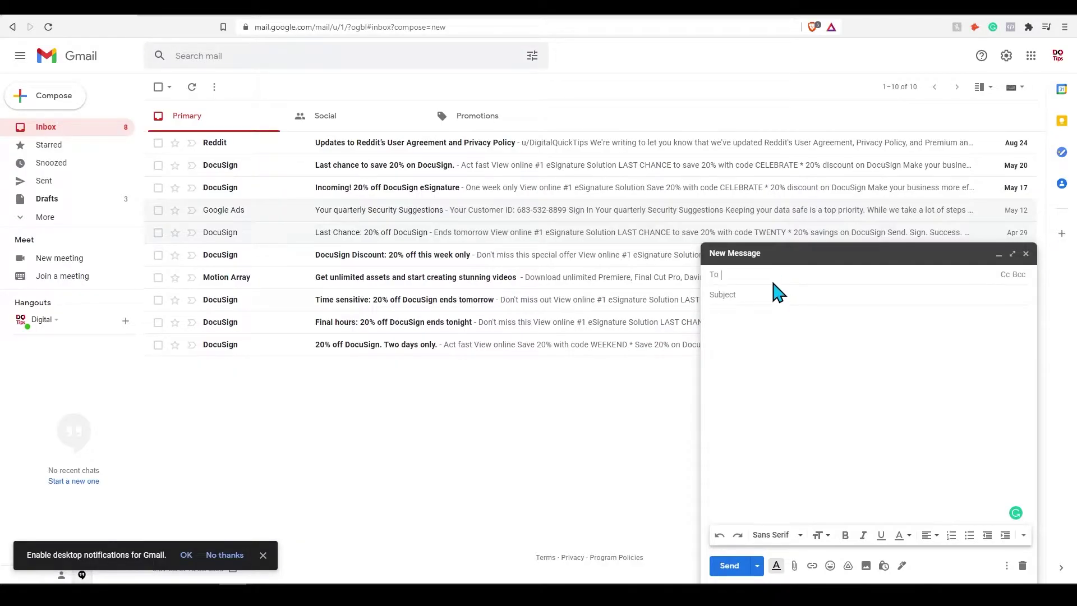
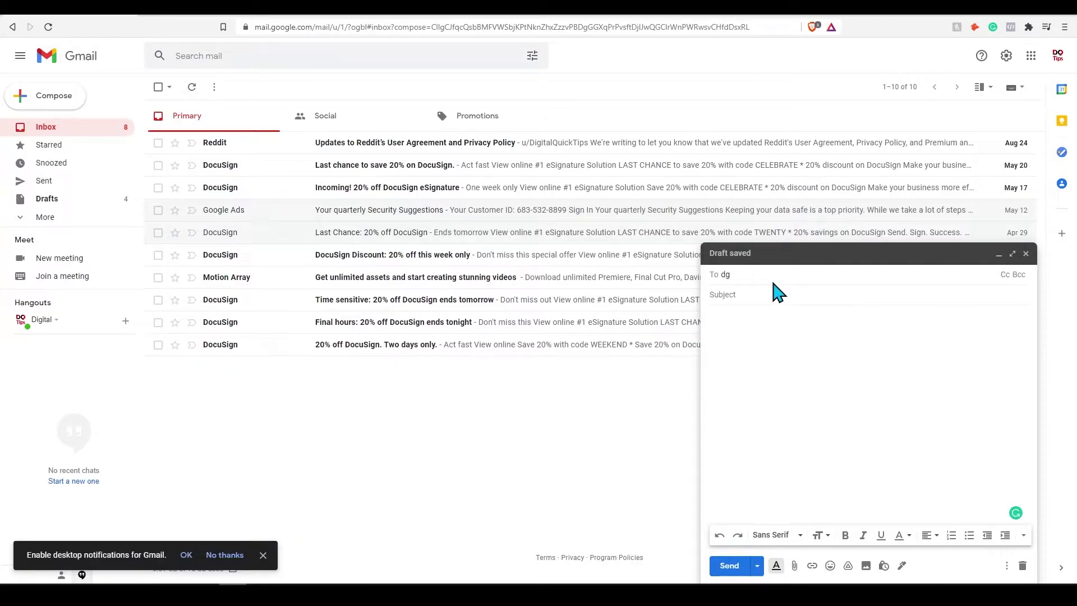
click(768, 344)
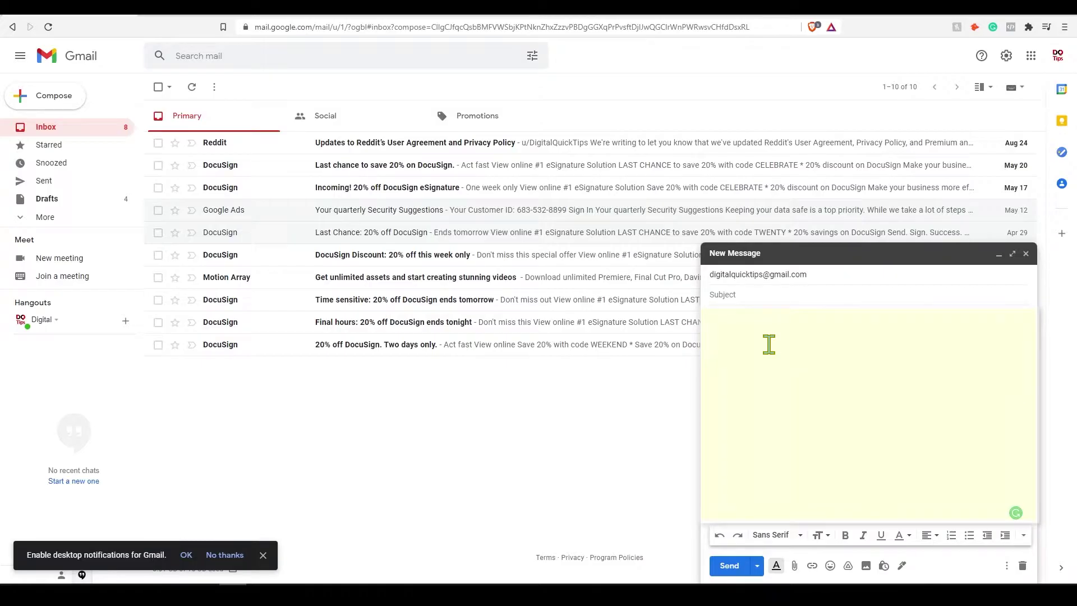
Put the draft in full screen, minimize and restore it, then return it to normal size.
click(1012, 253)
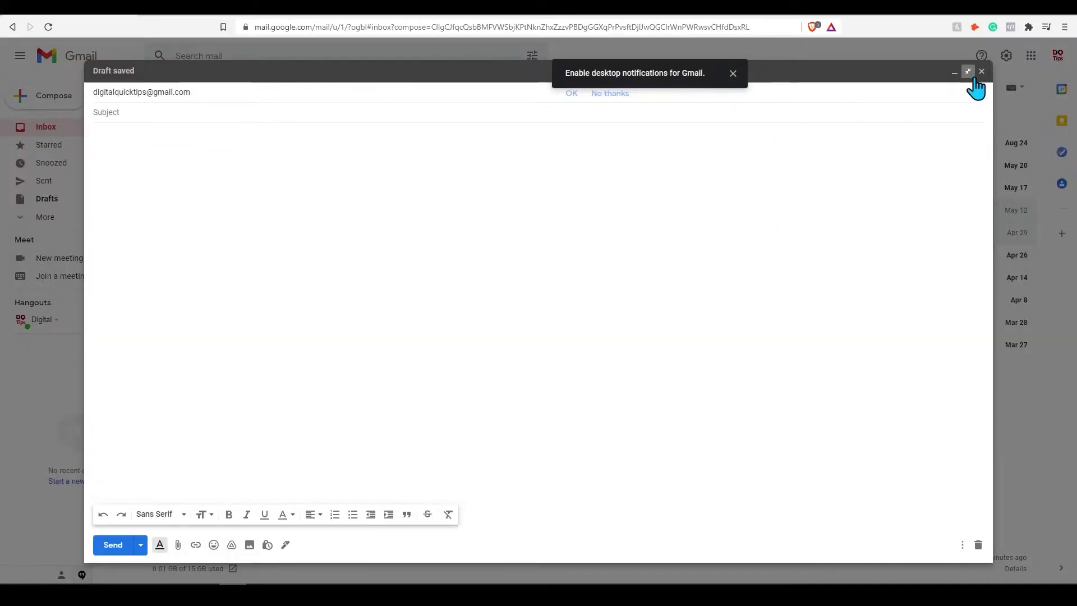
click(955, 74)
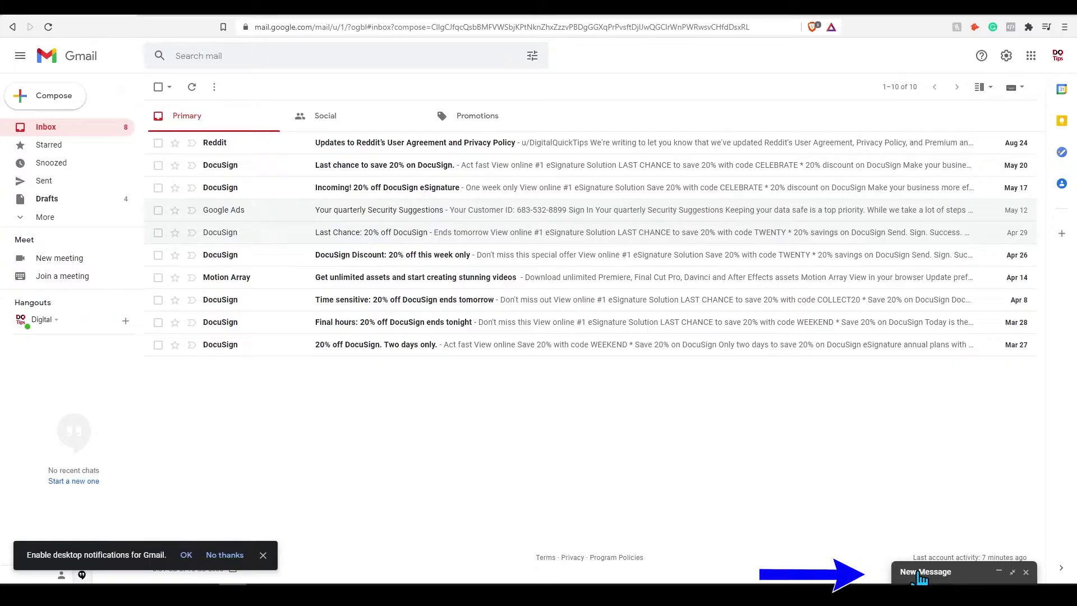
click(921, 574)
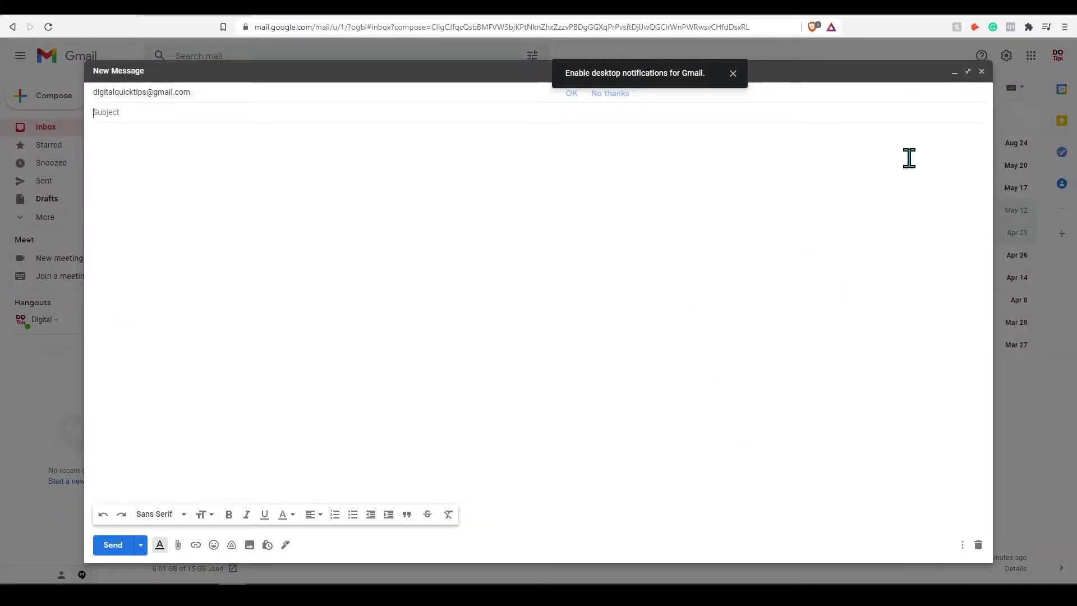
click(967, 72)
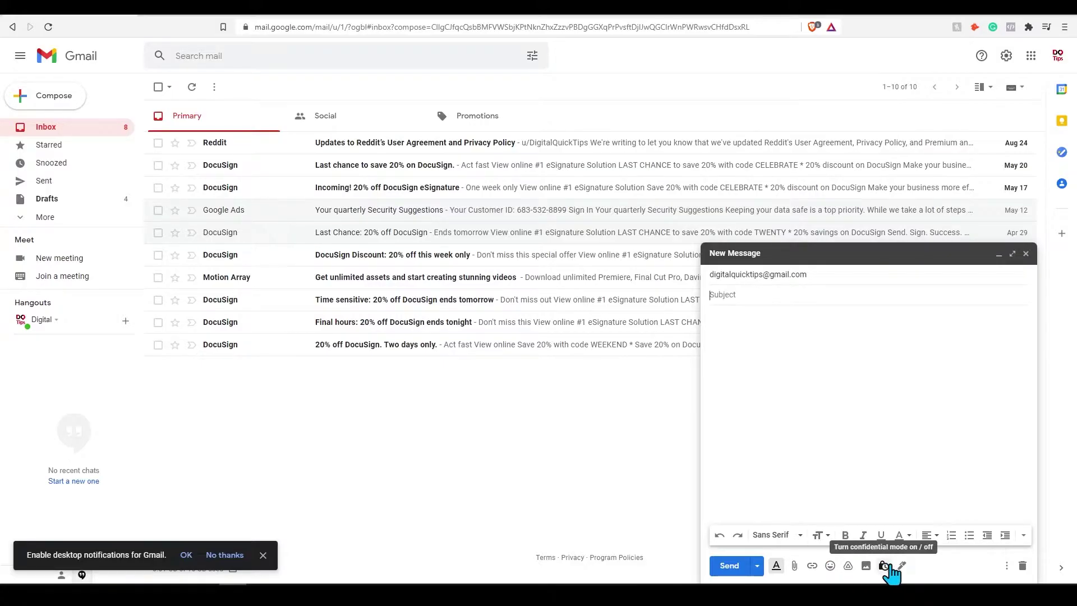
click(860, 409)
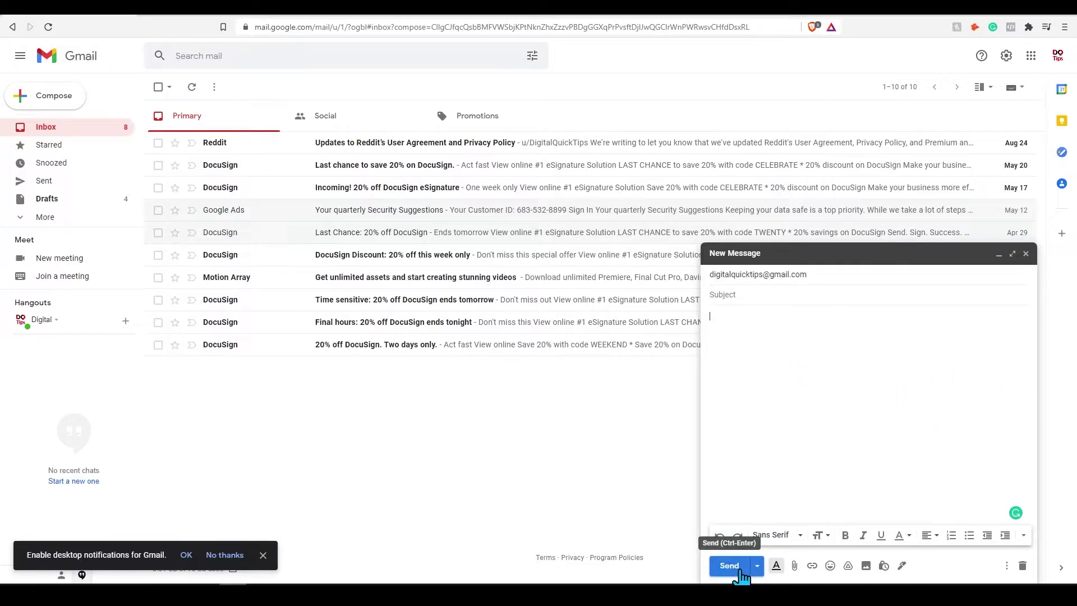
click(756, 567)
click(758, 544)
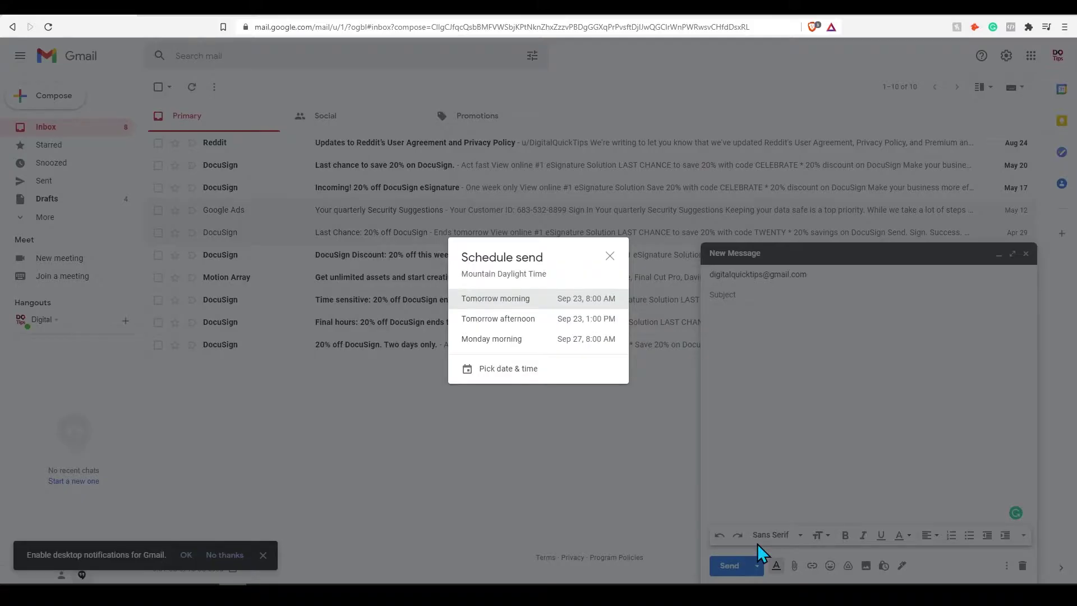
click(610, 257)
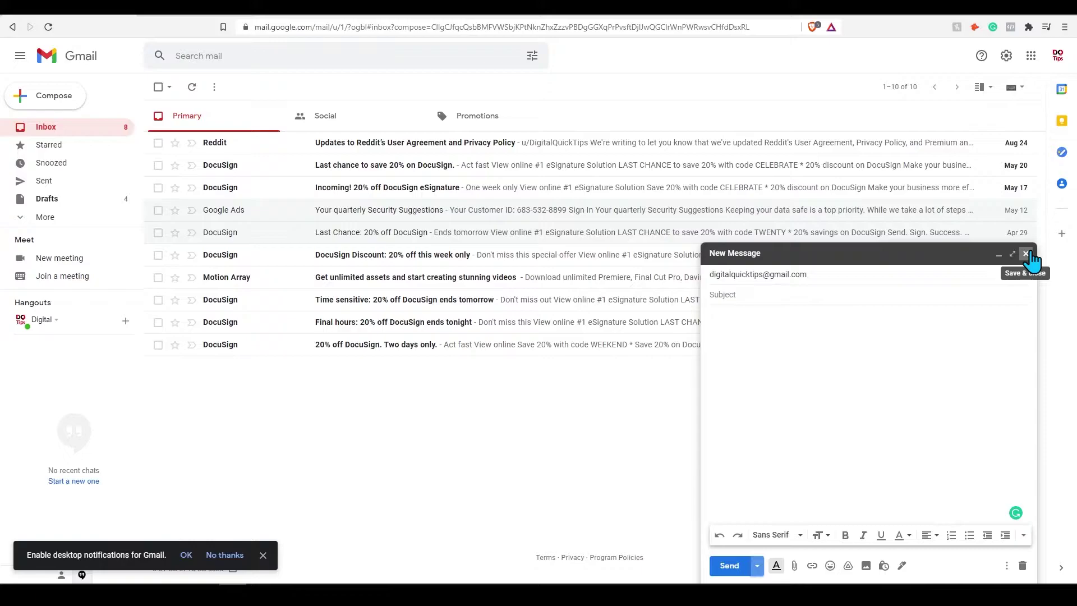
Save and close the draft, then show the Drafts folder with its four drafts.
click(1026, 253)
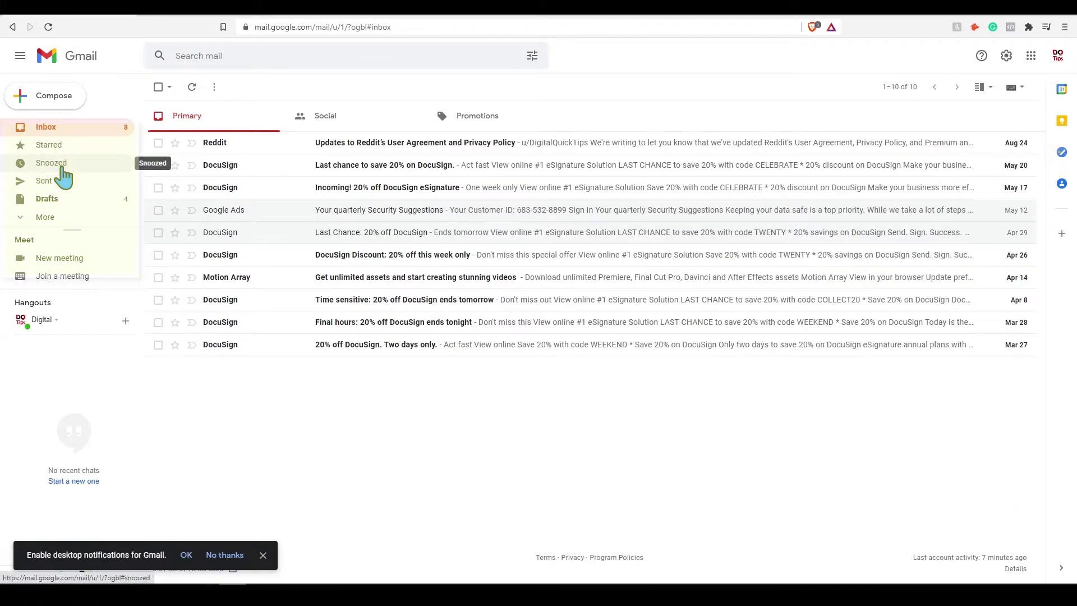
click(63, 216)
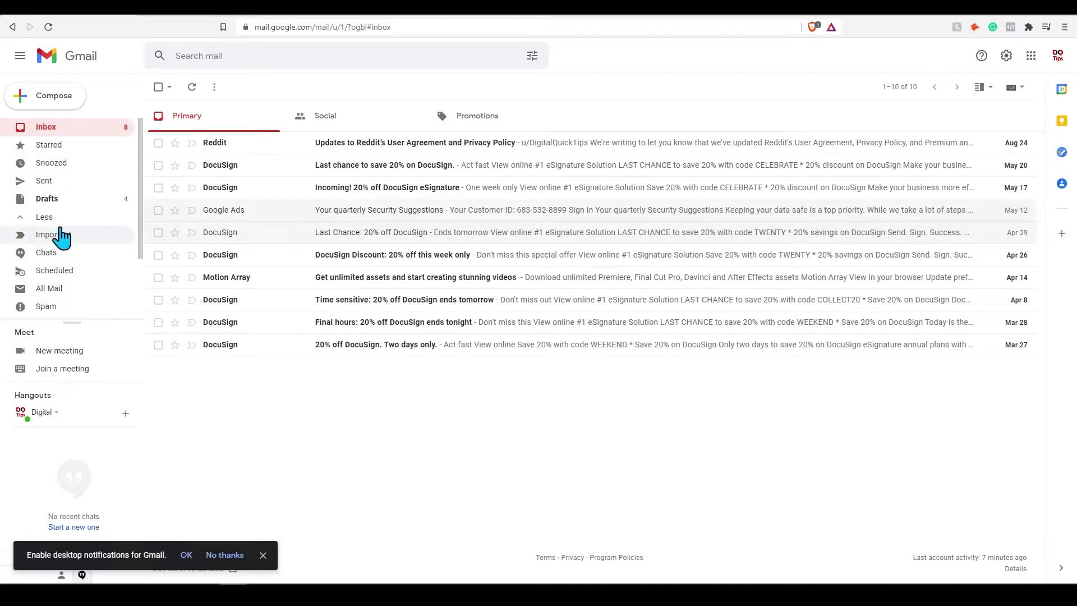
click(50, 216)
click(48, 199)
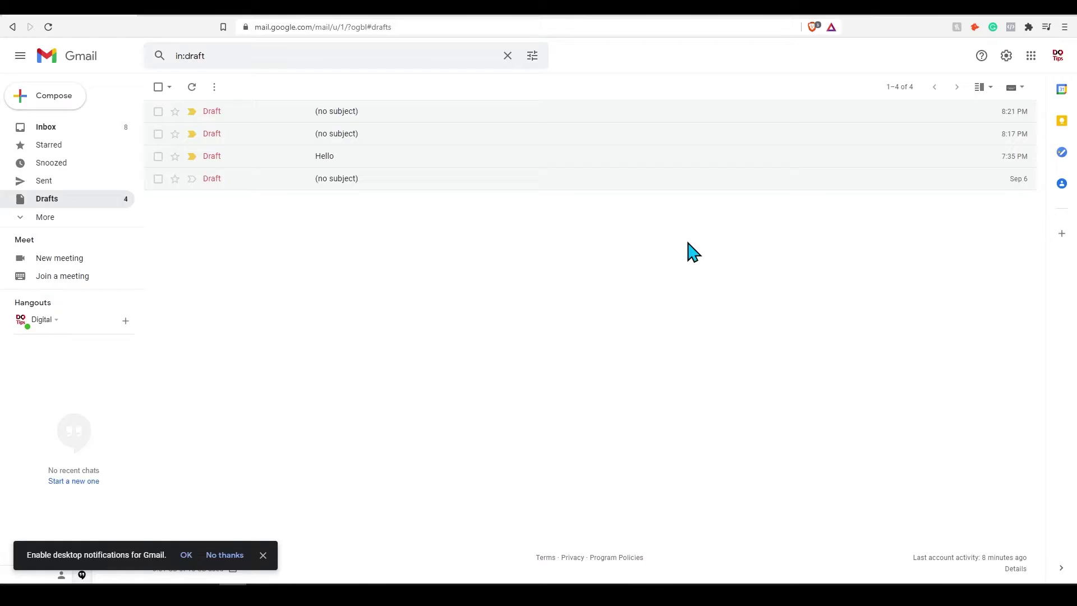
Open the full General settings and scroll down to the Signature section.
click(1007, 56)
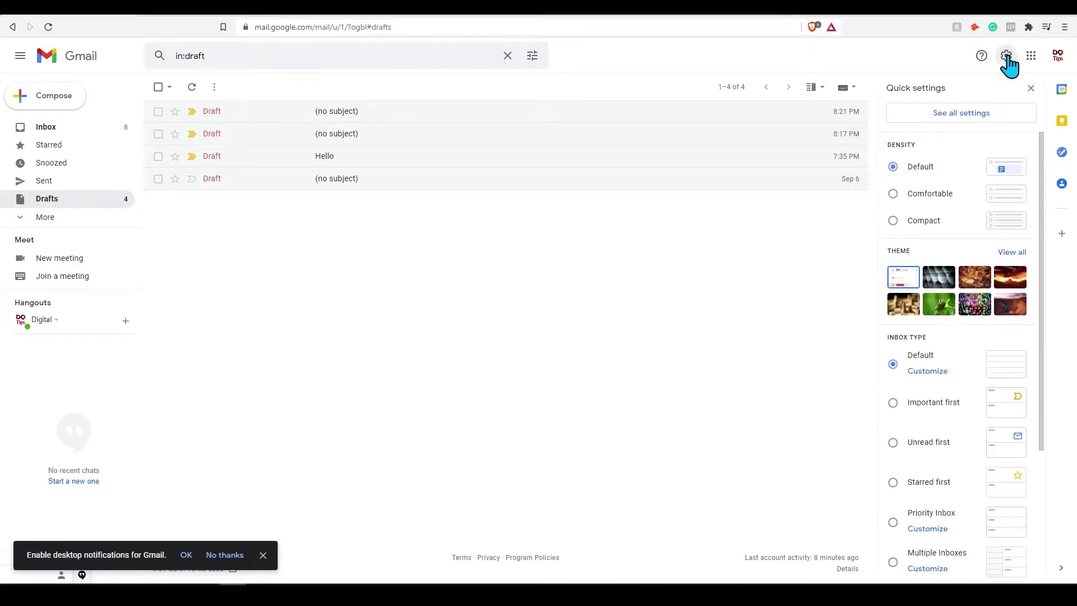
click(959, 116)
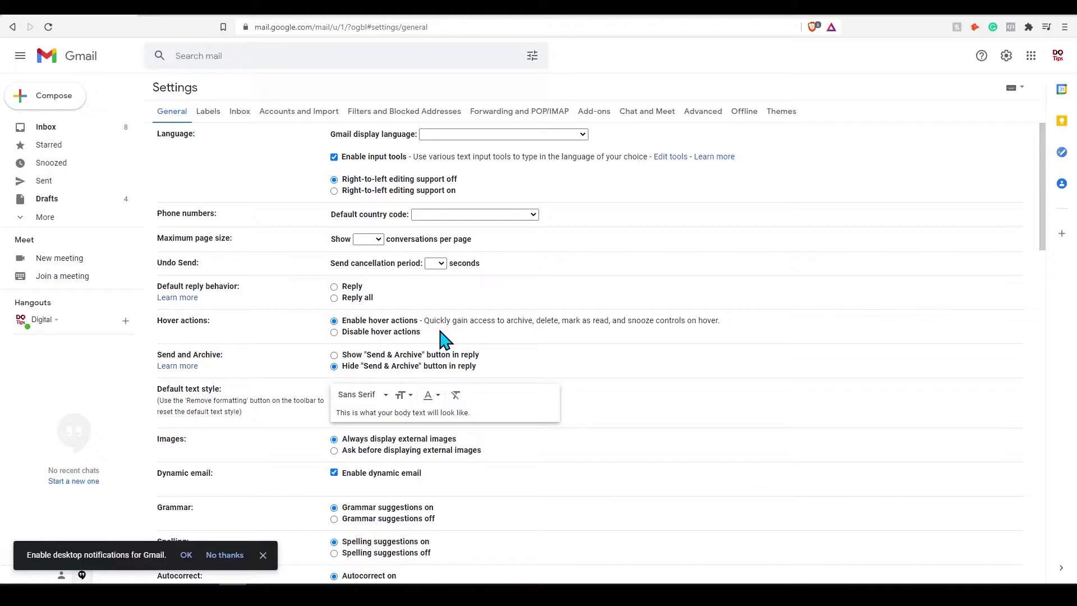
scroll(443, 339, down, 9)
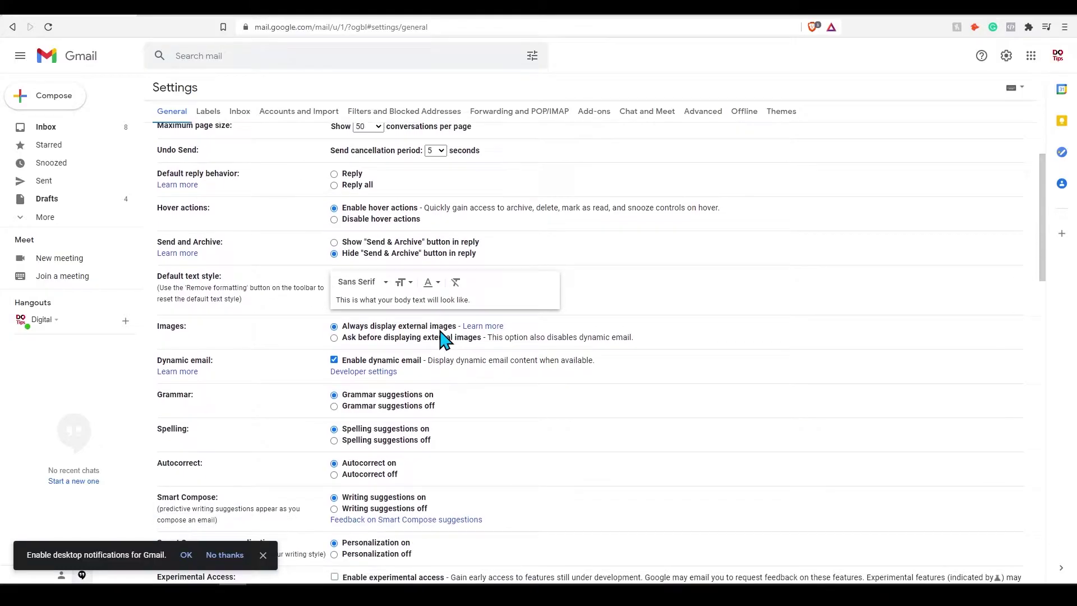
scroll(443, 339, down, 5)
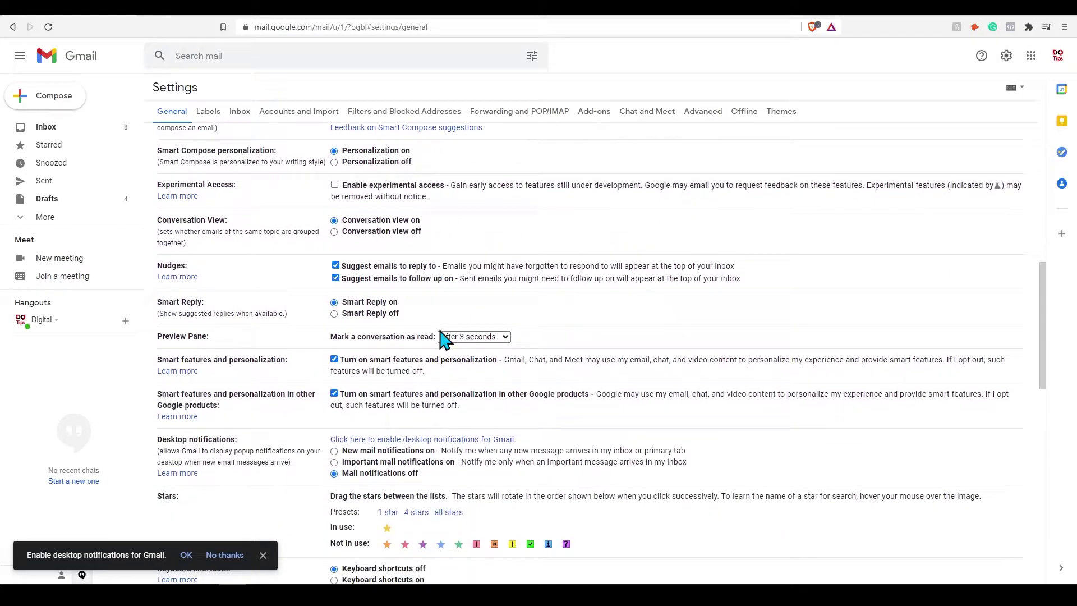
scroll(445, 340, down, 1)
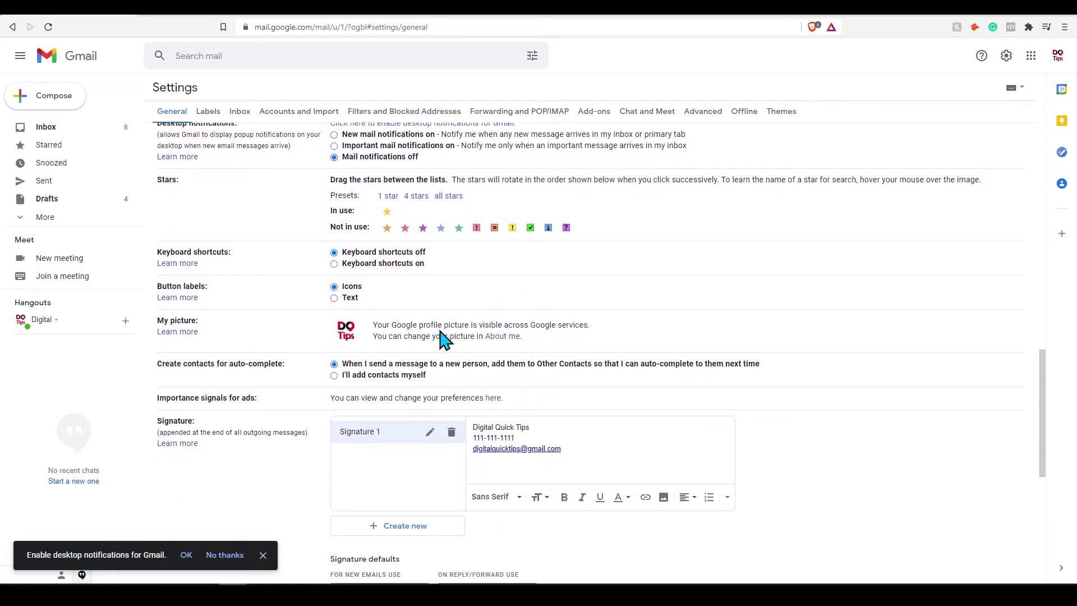
Look over Signature 1's three-line text, cancelling a delete and leaving it unchanged.
click(451, 412)
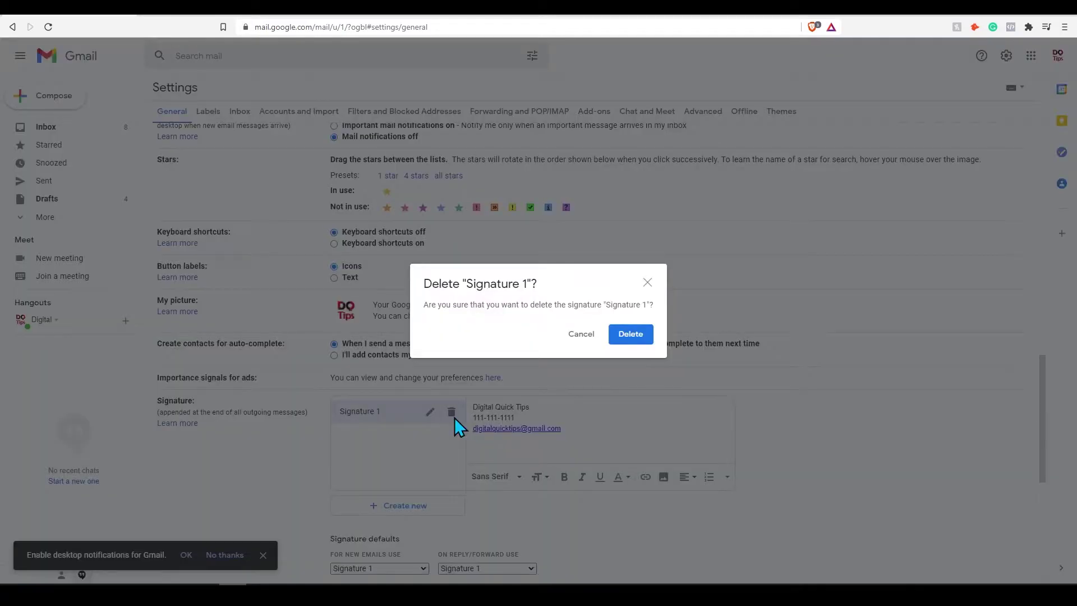
click(579, 335)
drag(562, 429, 493, 408)
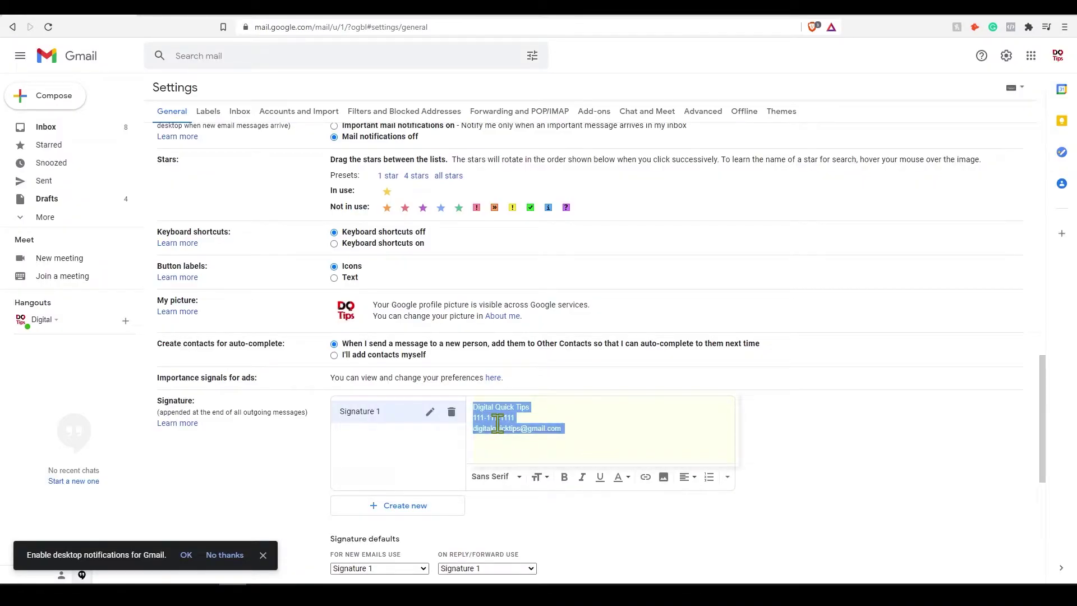
key(ctrl+a)
click(607, 430)
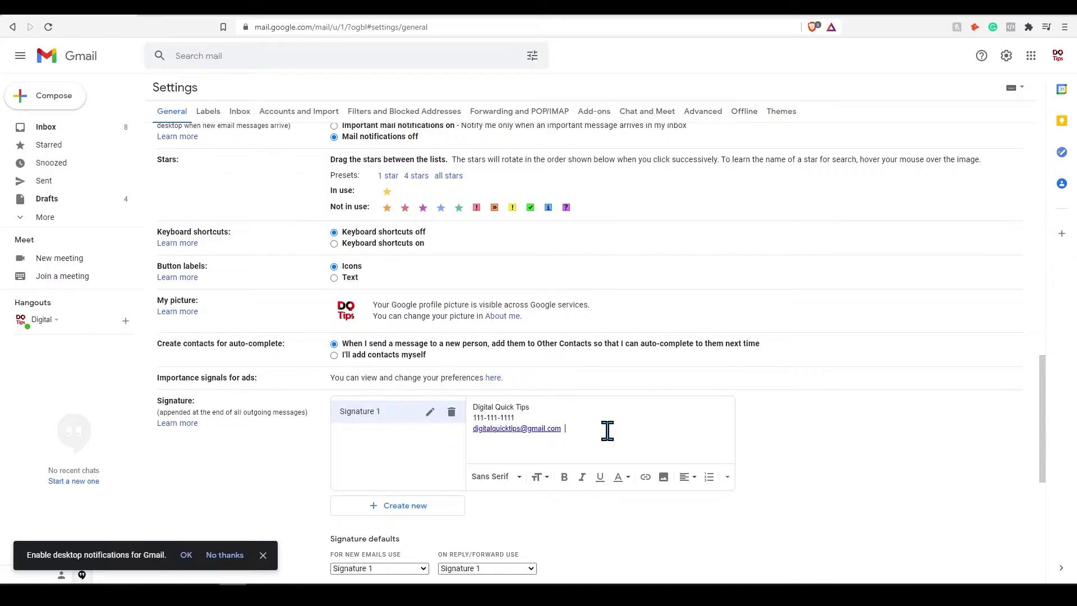
scroll(509, 468, down, 1)
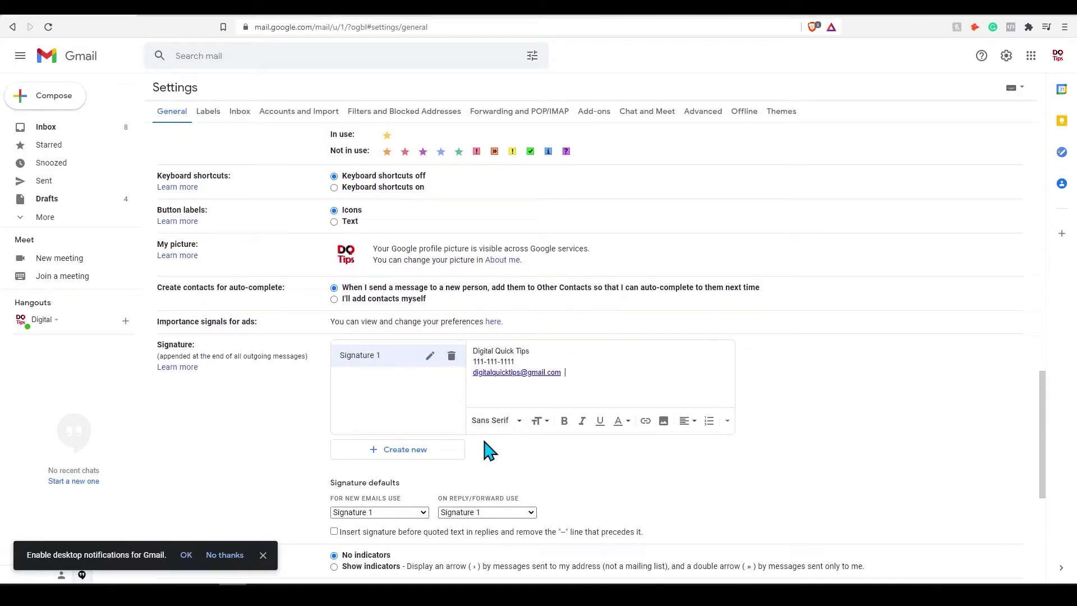
drag(590, 373, 476, 348)
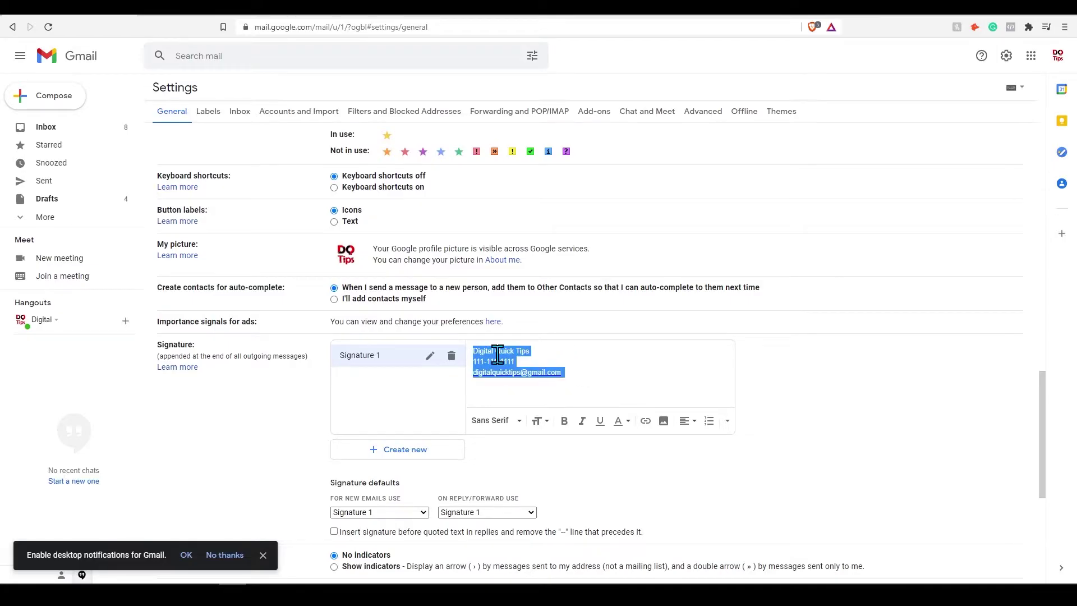
click(600, 361)
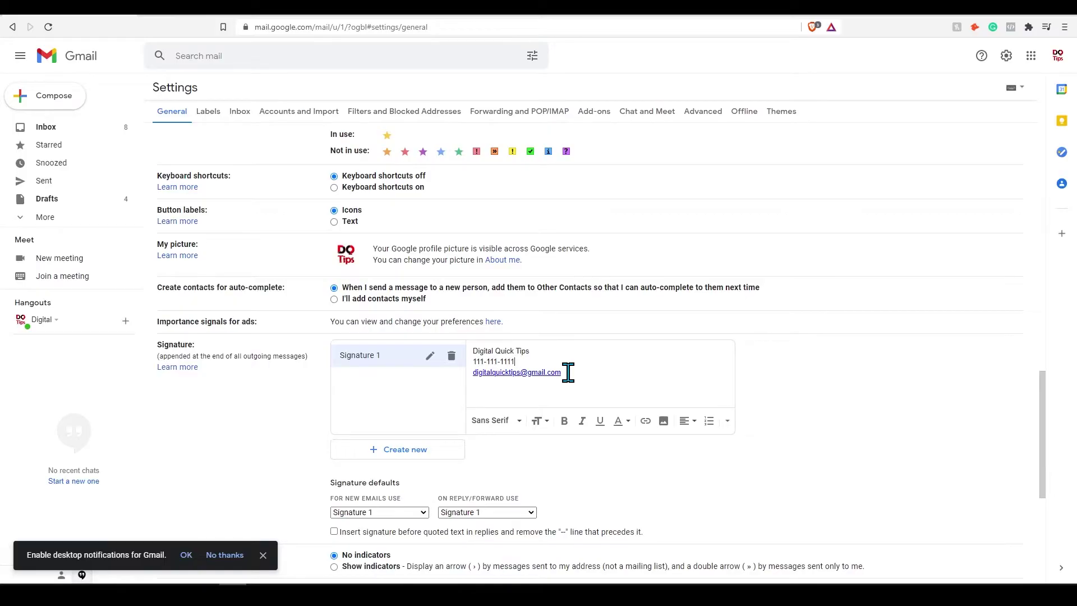
Keep Signature 1 as default for new emails and replies/forwards, cancelling a new signature.
click(393, 512)
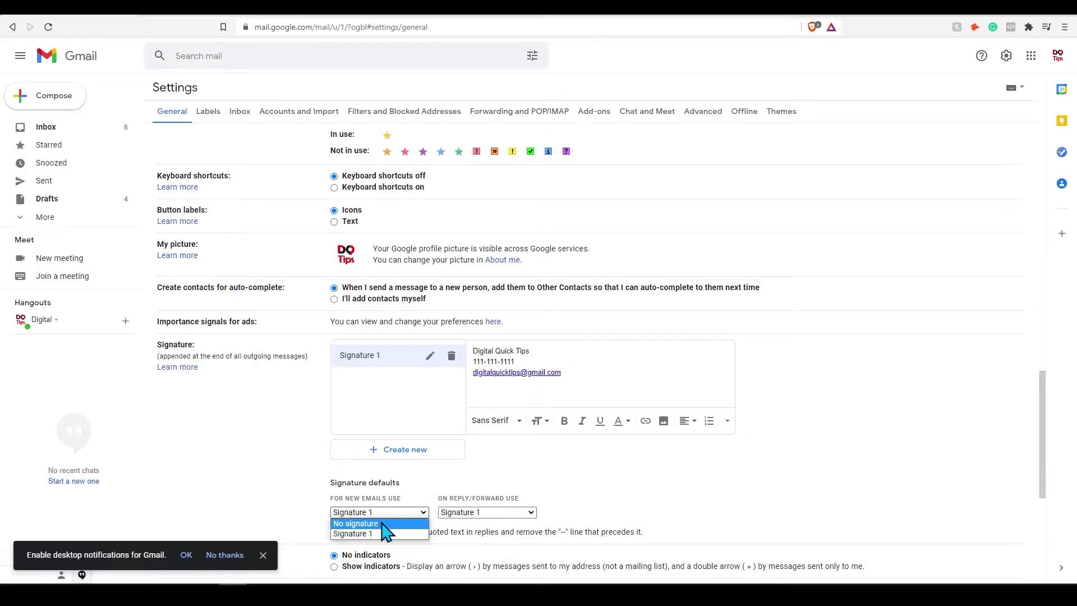
click(396, 521)
click(450, 515)
click(449, 521)
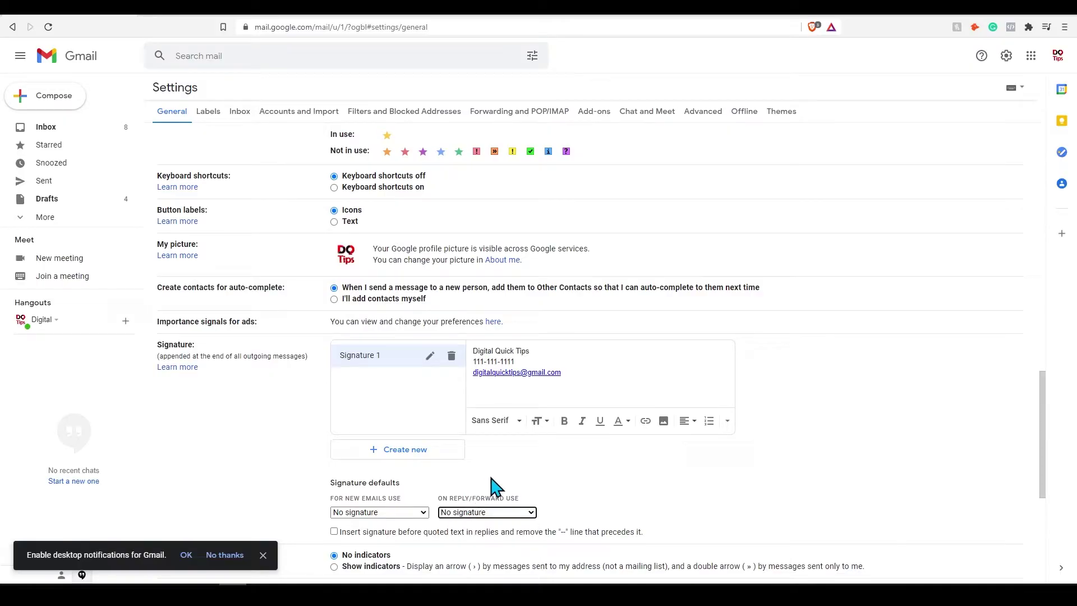
click(418, 512)
click(343, 533)
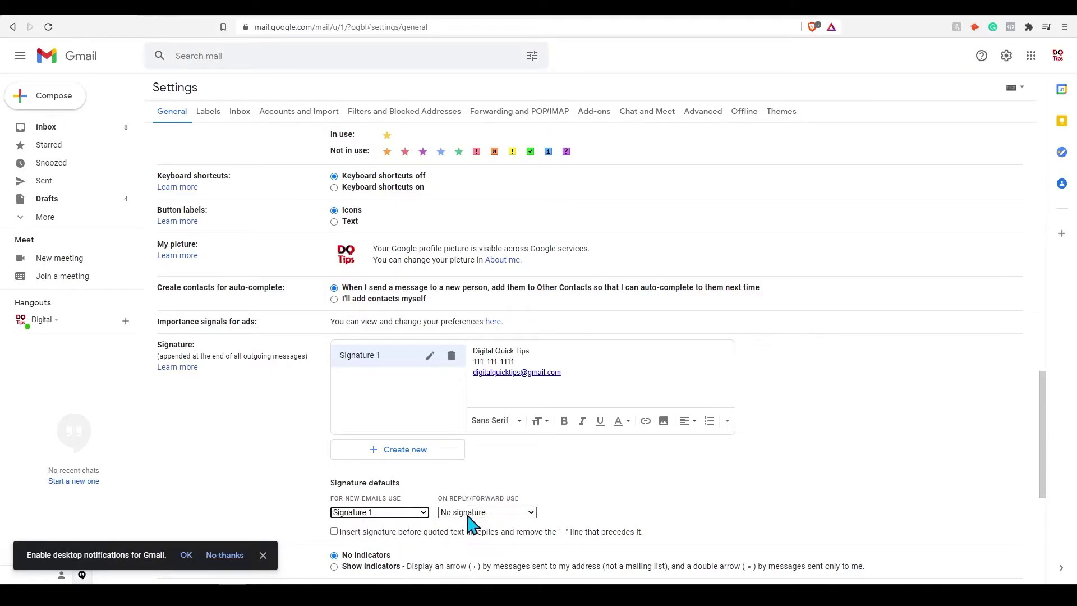
click(469, 513)
click(466, 535)
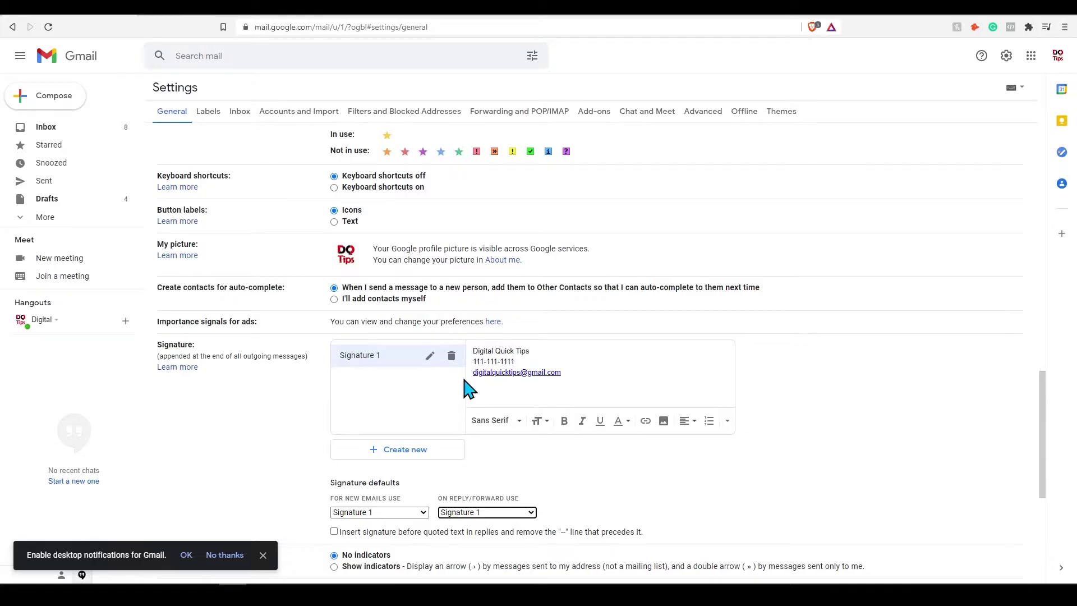
click(422, 456)
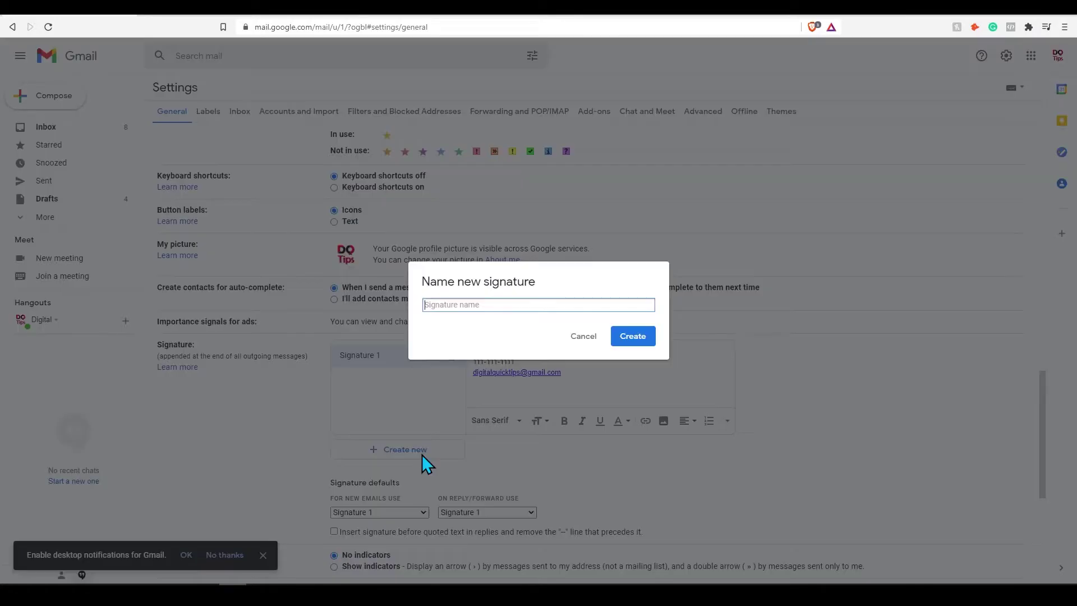
click(580, 336)
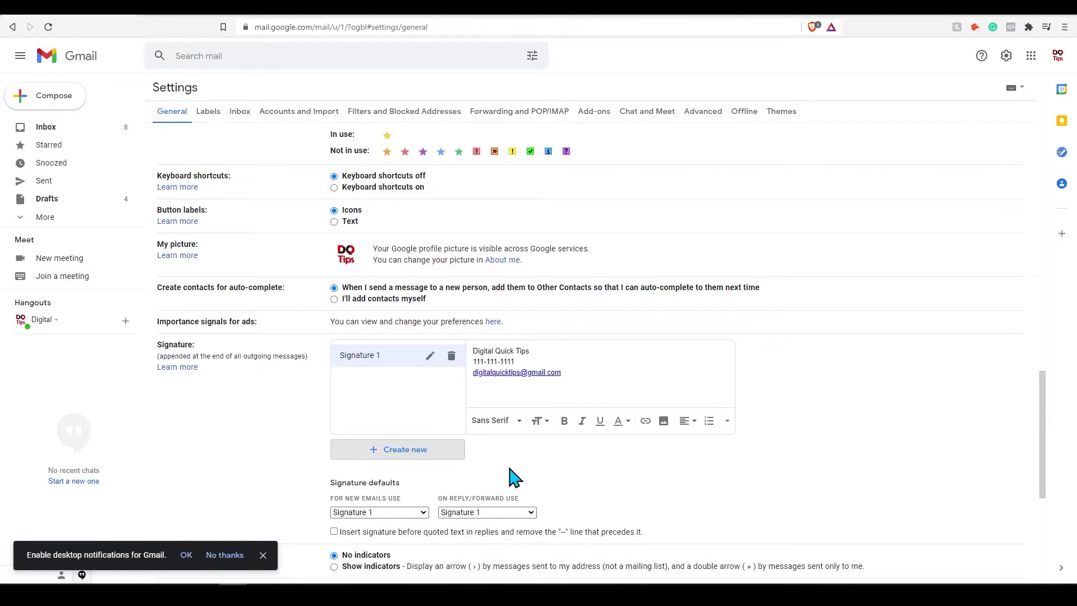
Turn the vacation responder on with September 30, 2021 as the last day.
scroll(509, 468, down, 5)
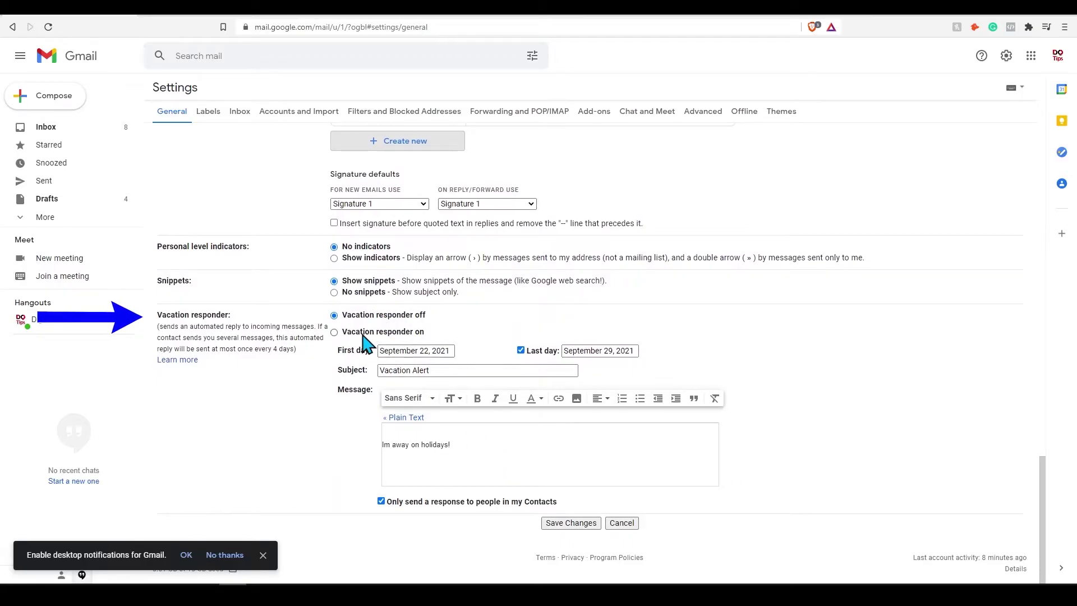
click(362, 334)
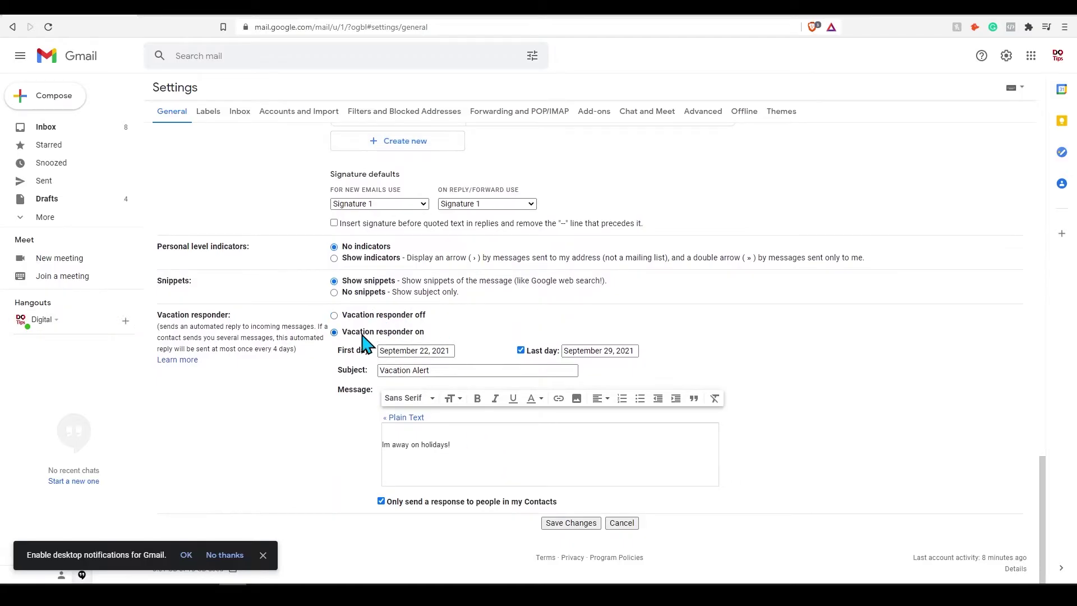
click(596, 351)
click(651, 484)
click(425, 351)
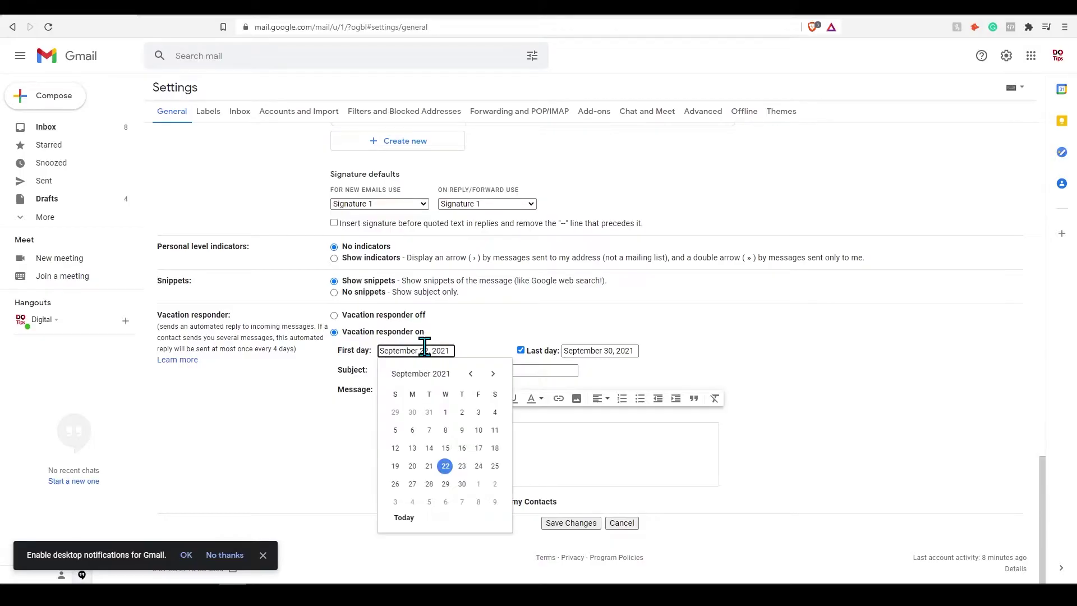
click(593, 351)
click(627, 377)
Fix 'Im' to 'I'm' in the Vacation Alert message, reply to all senders, and save.
click(414, 370)
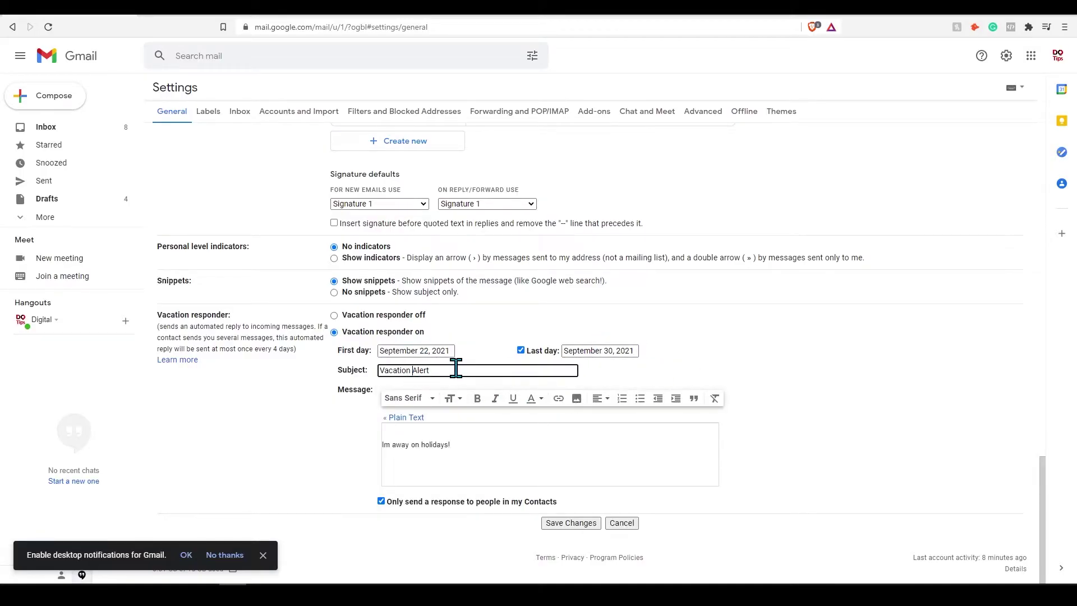
drag(454, 367, 349, 363)
click(453, 444)
drag(471, 445, 387, 446)
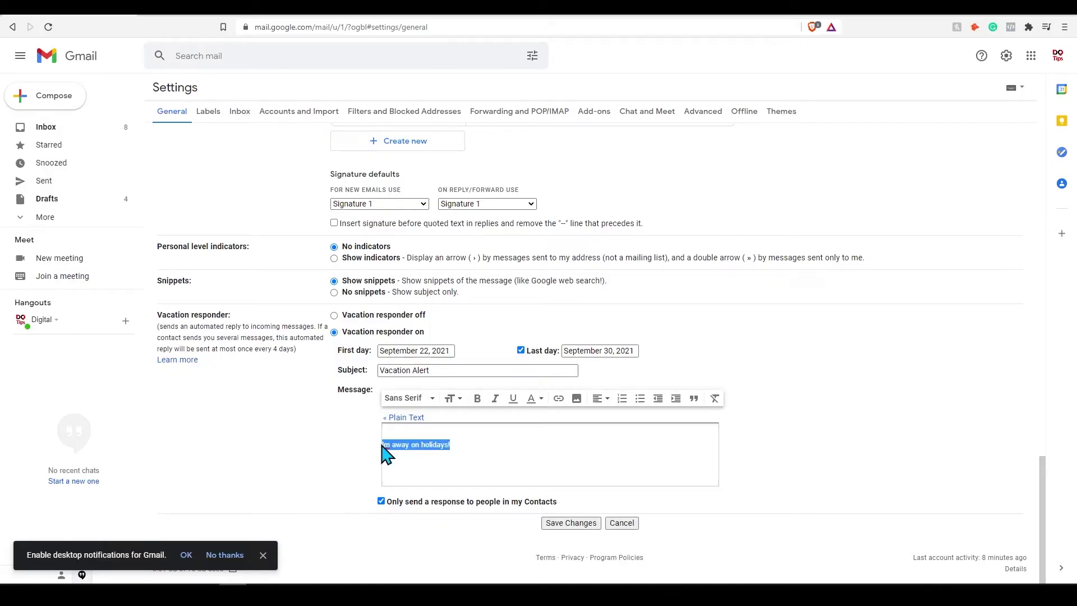
click(387, 446)
right_click(387, 446)
click(410, 302)
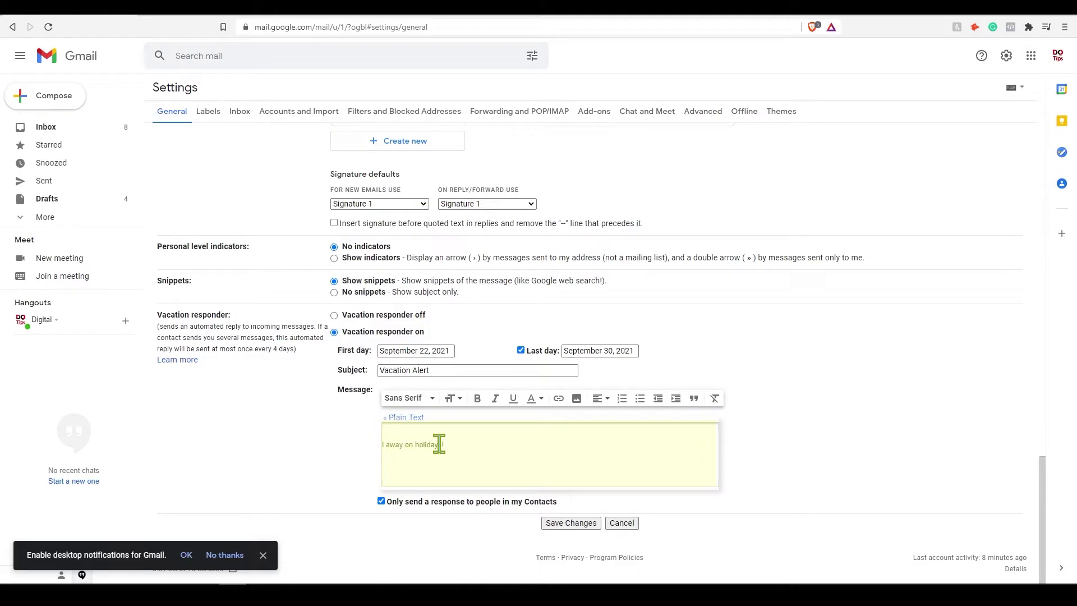
text('m)
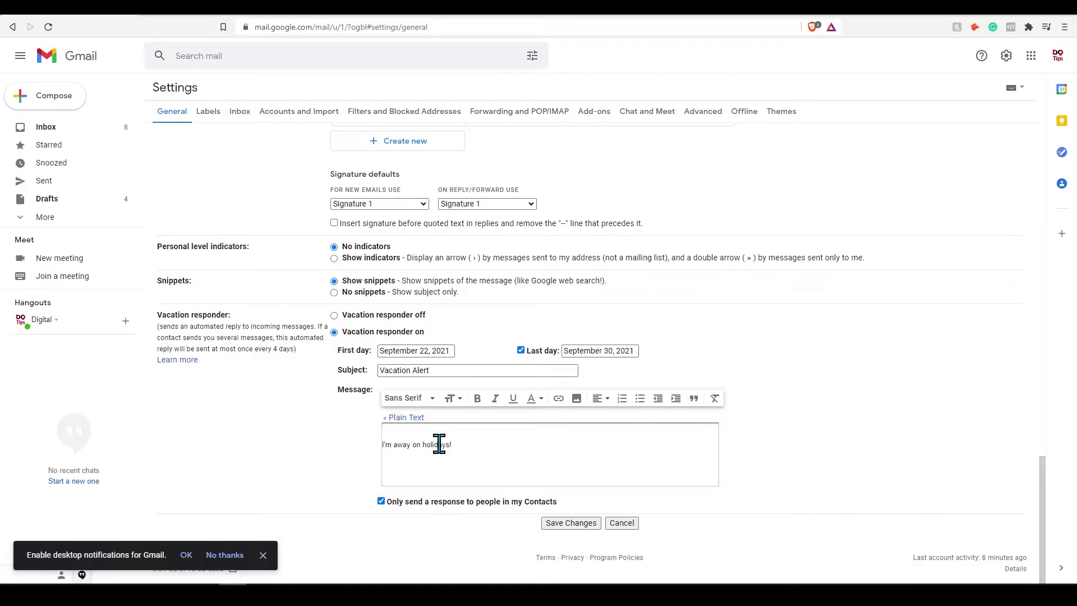
click(381, 501)
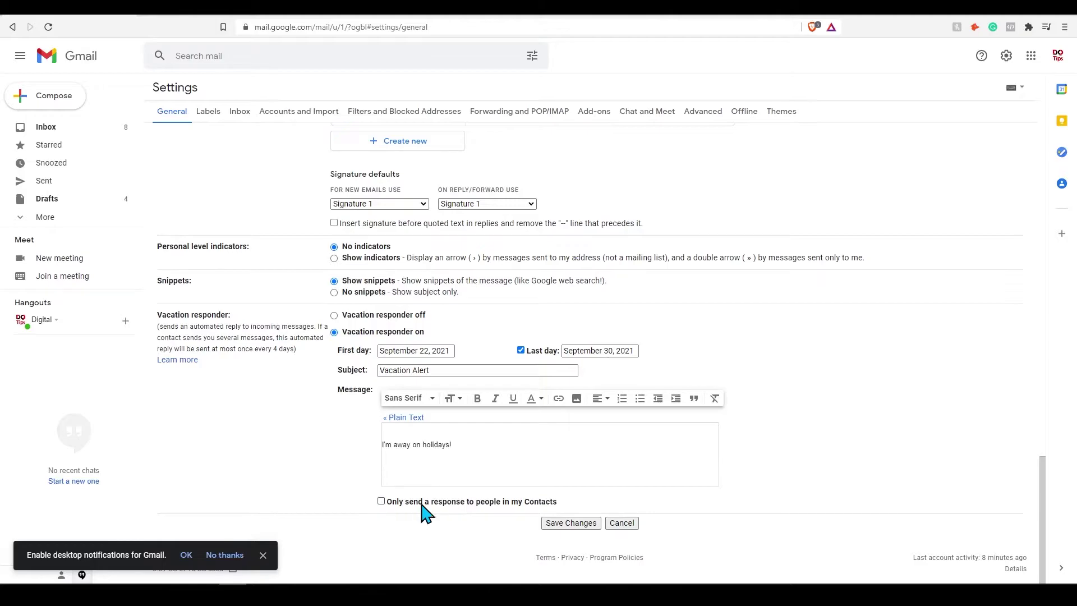
click(584, 524)
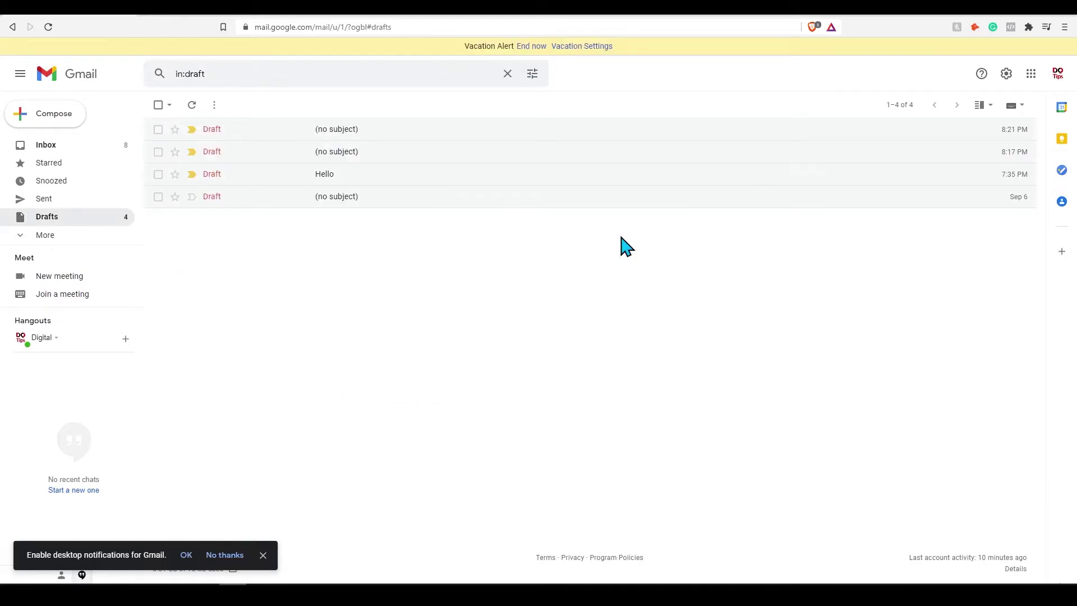
Back in the inbox, mark the DocuSign Last Chance email as unread.
click(32, 144)
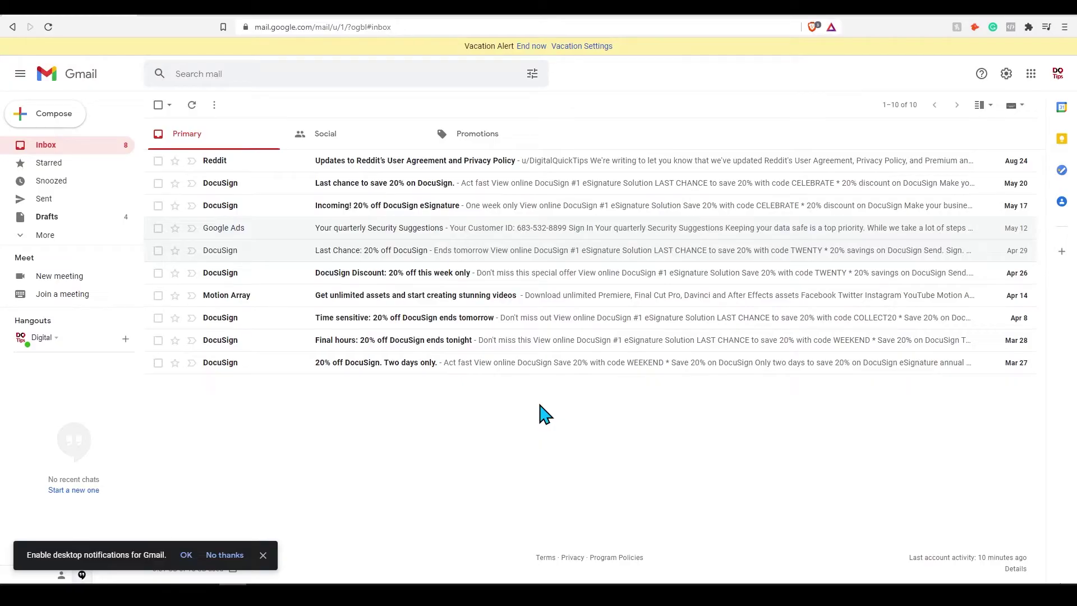
right_click(429, 253)
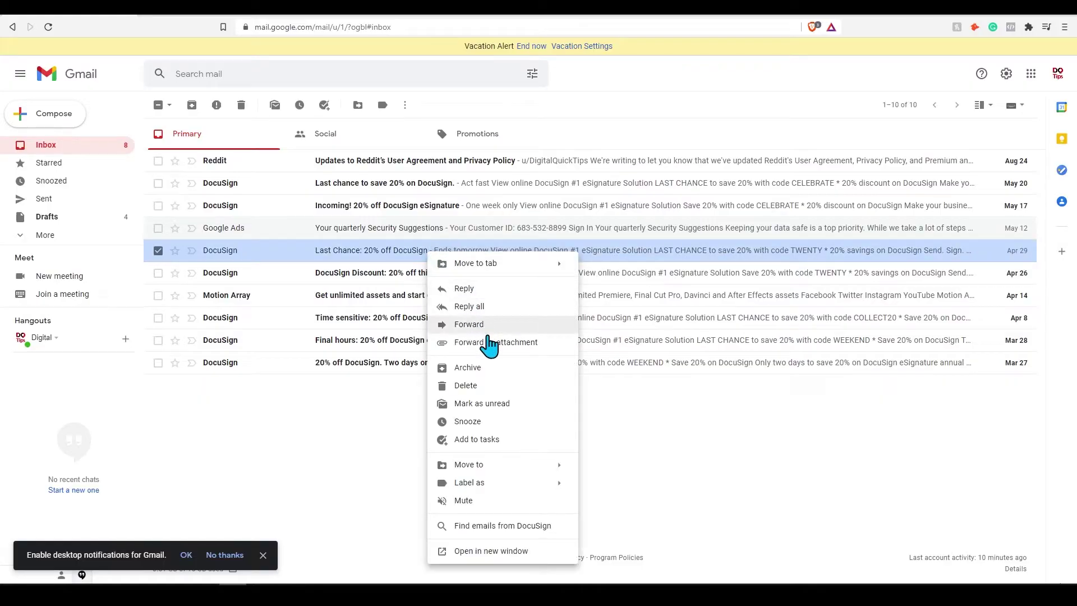
click(493, 405)
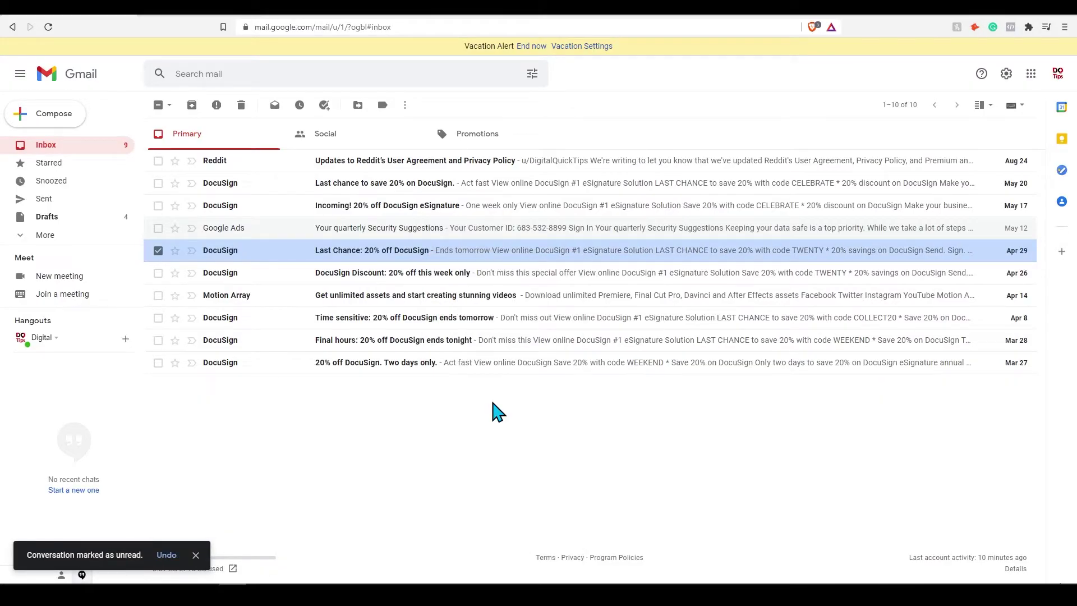
click(158, 251)
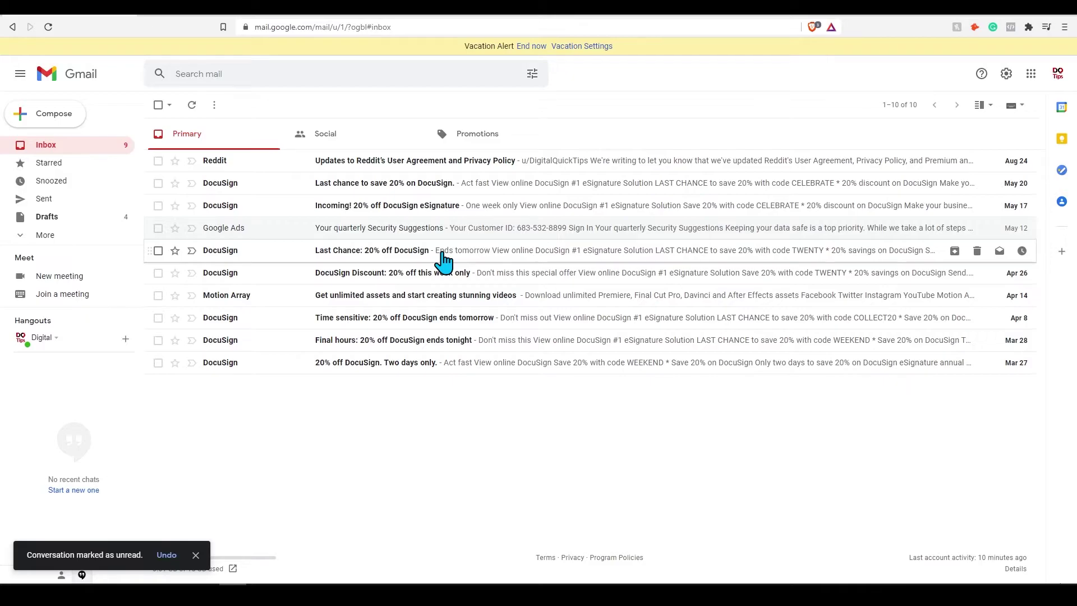
Try the Unread first inbox type, then switch back to Default.
click(1007, 74)
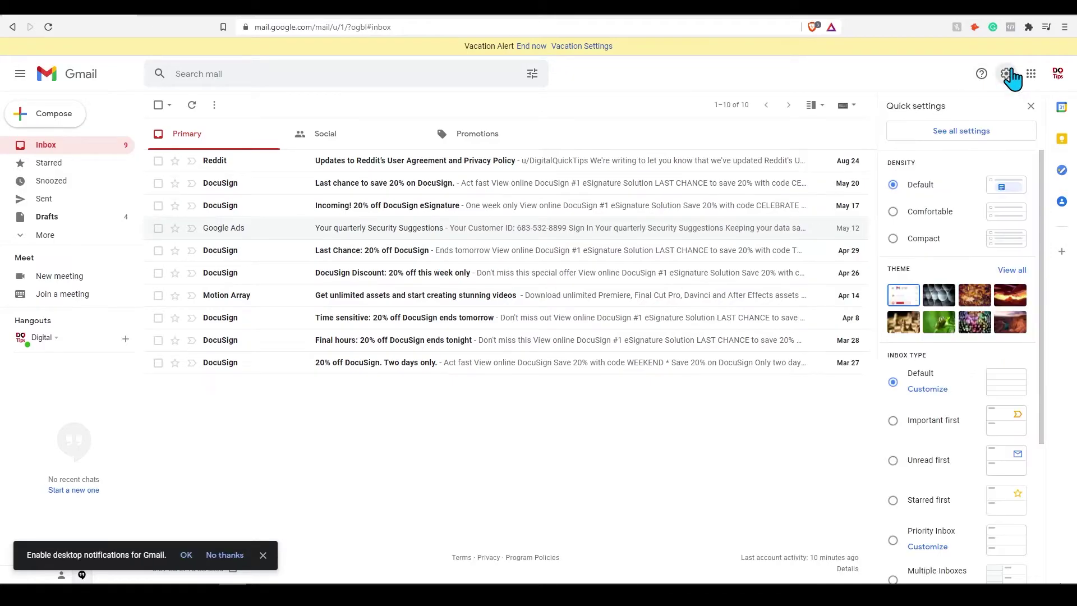
click(892, 461)
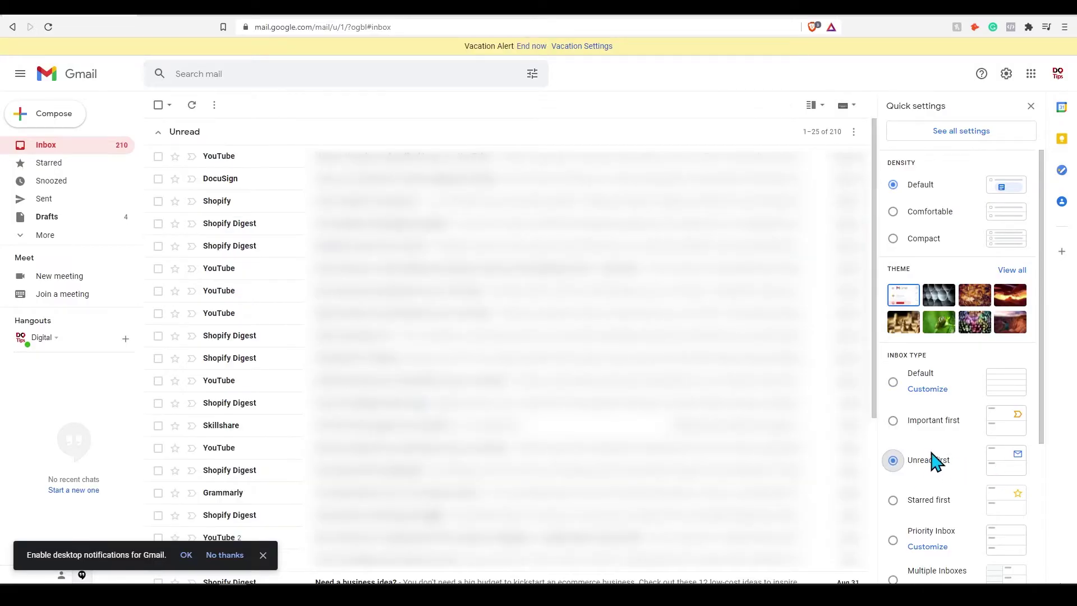
click(1030, 106)
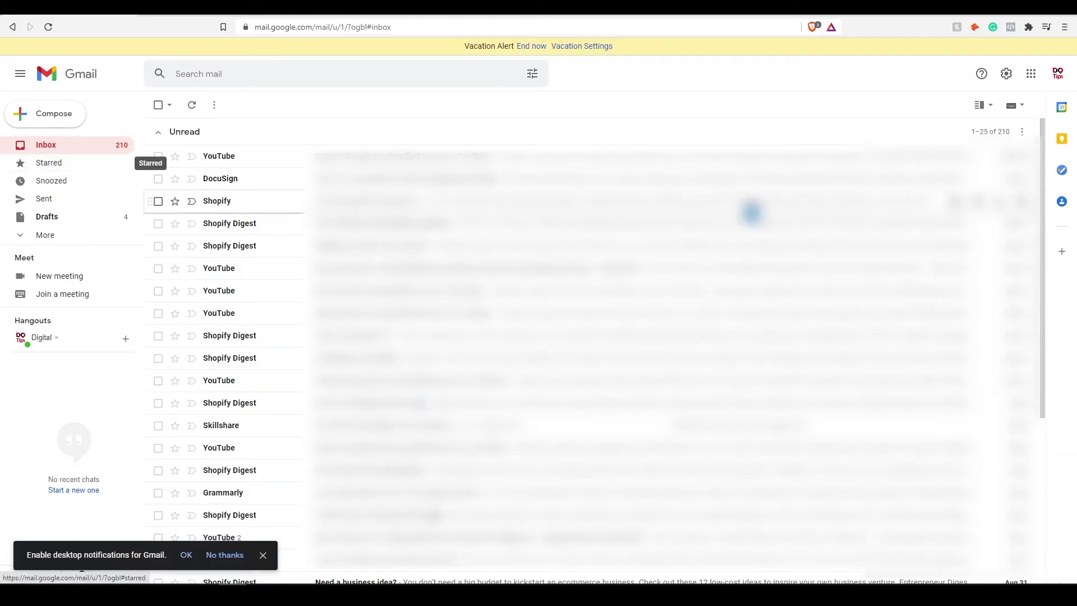
click(1007, 76)
click(892, 382)
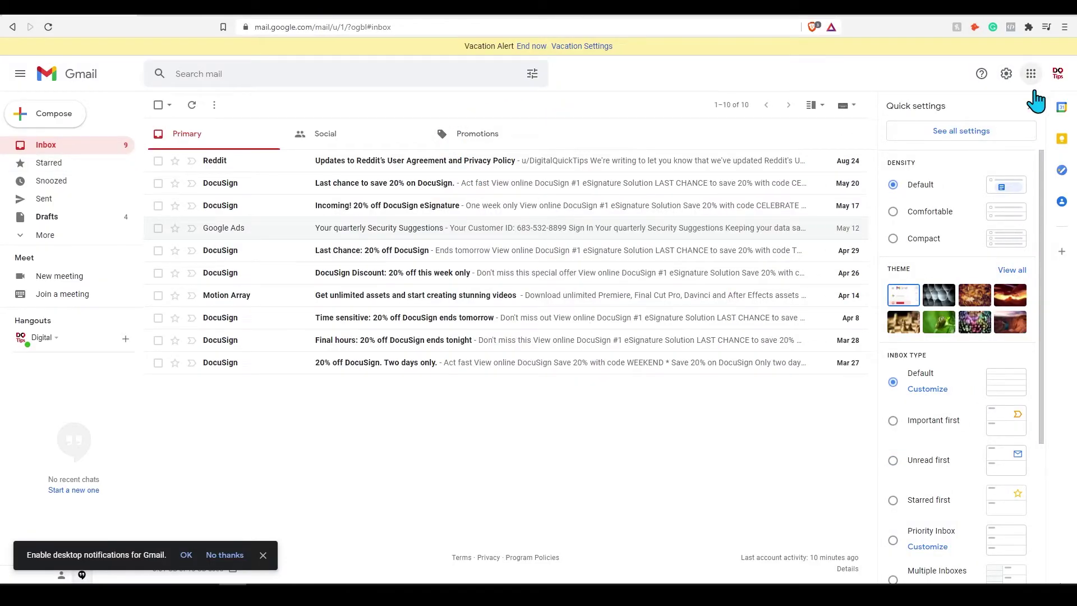
click(1031, 107)
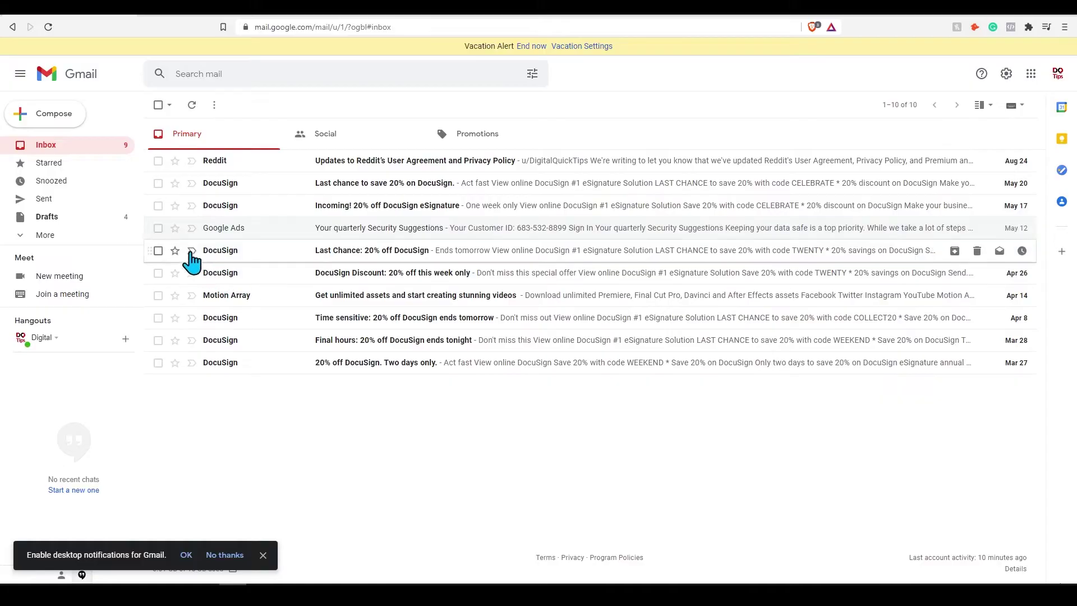
Create a label named 'Work Emails' from the sidebar's More section.
click(88, 245)
scroll(79, 309, down, 2)
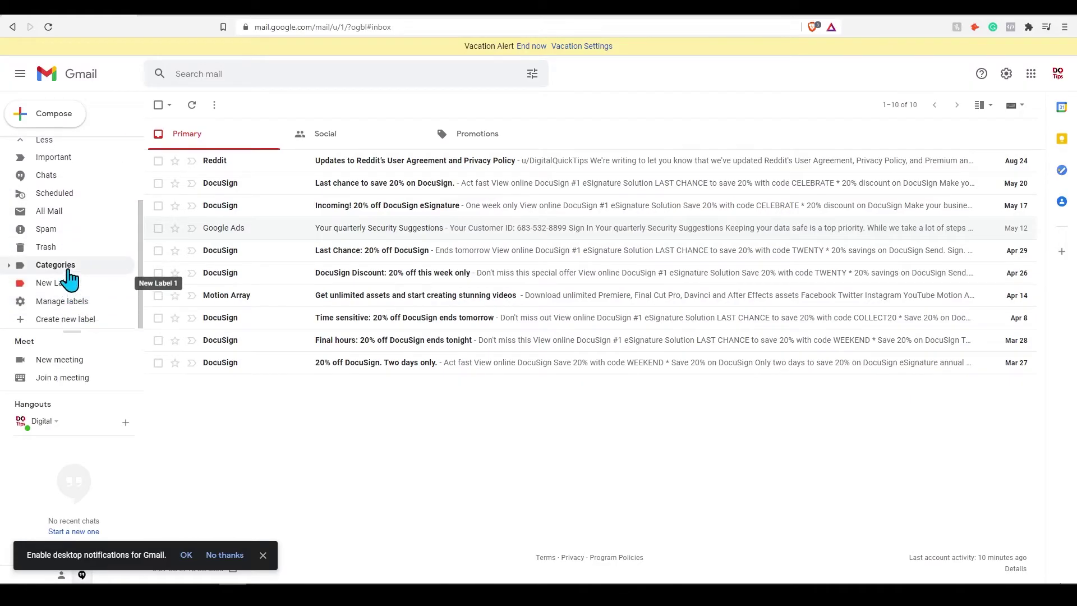
click(70, 319)
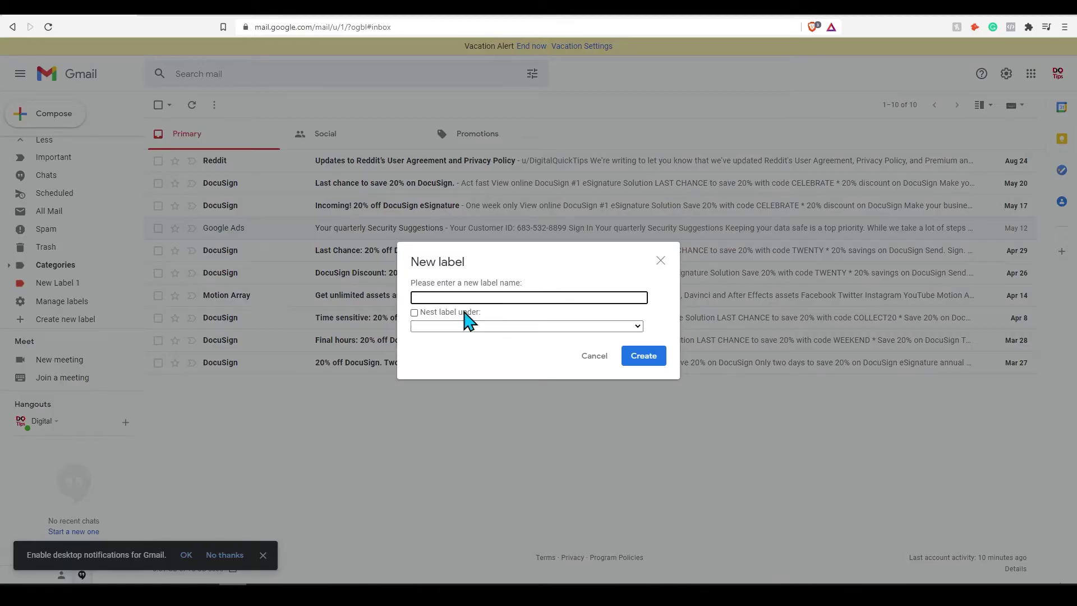
text(Work Emia)
key(BackSpace)
key(BackSpace)
key(BackSpace)
text(mails)
key(Return)
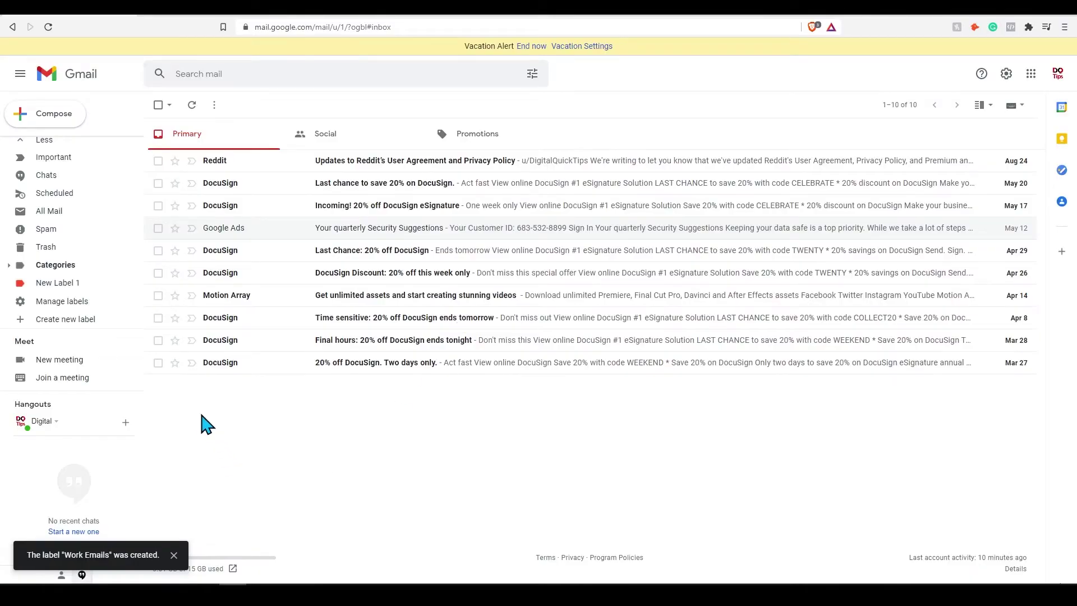
scroll(77, 305, up, 2)
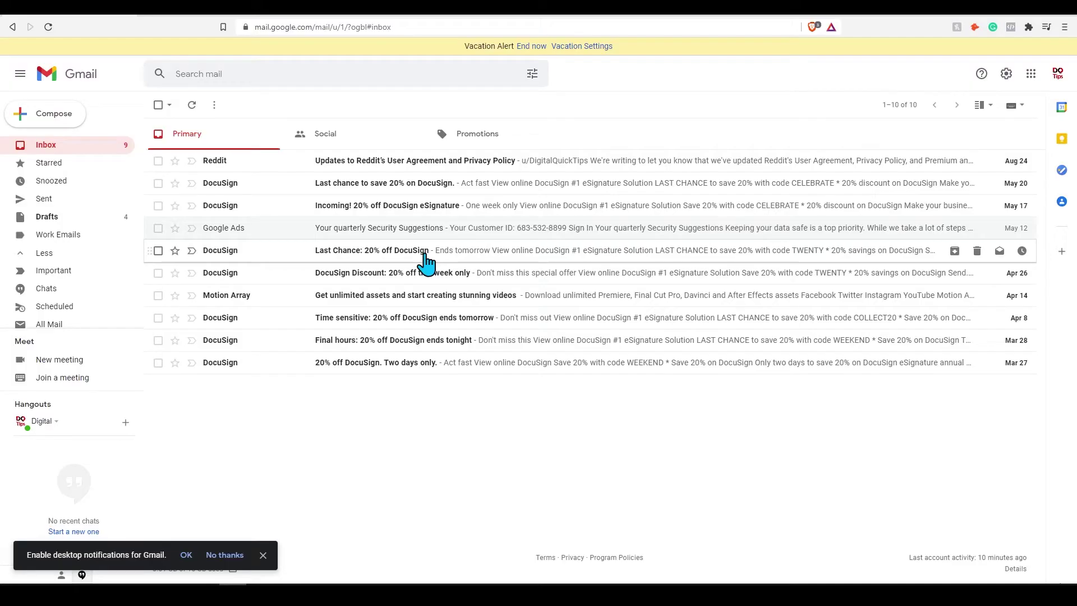
From the DocuSign Last Chance email, create a filter applying the Work Emails label, then go back to the inbox.
click(426, 261)
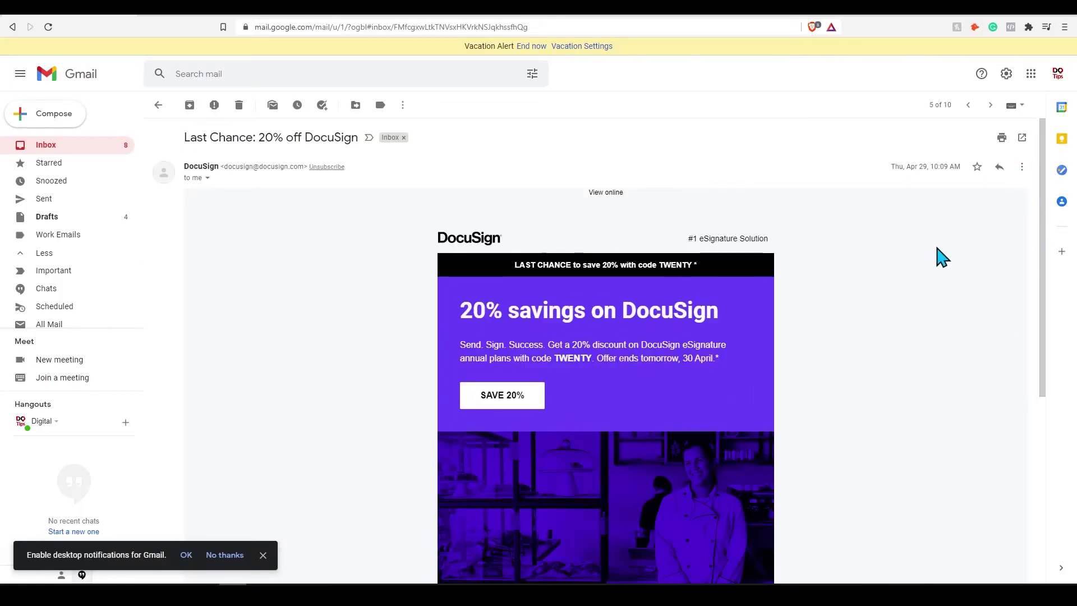
click(1024, 168)
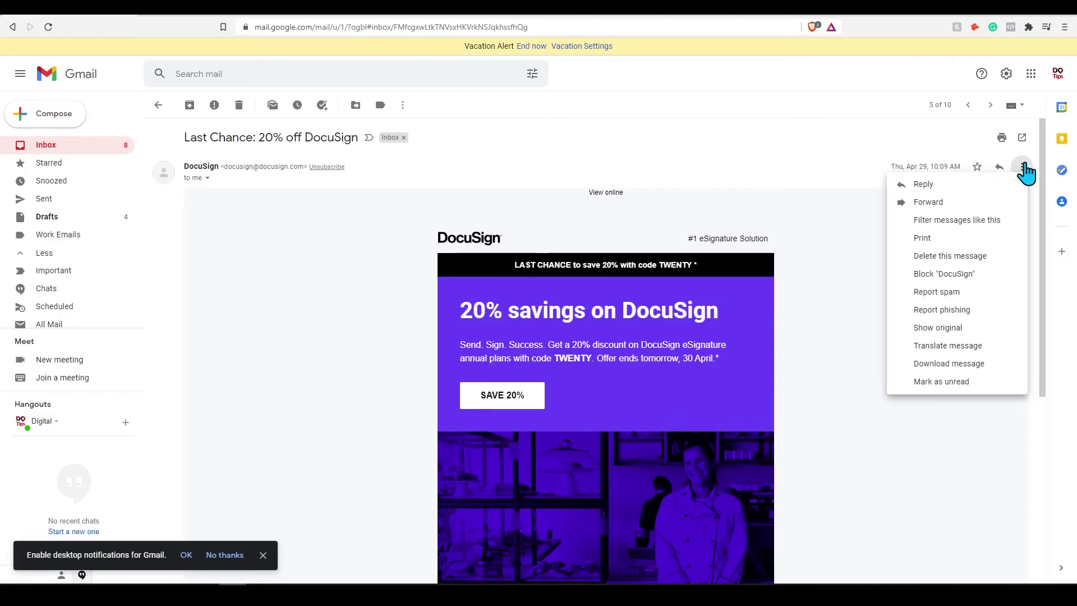
click(954, 221)
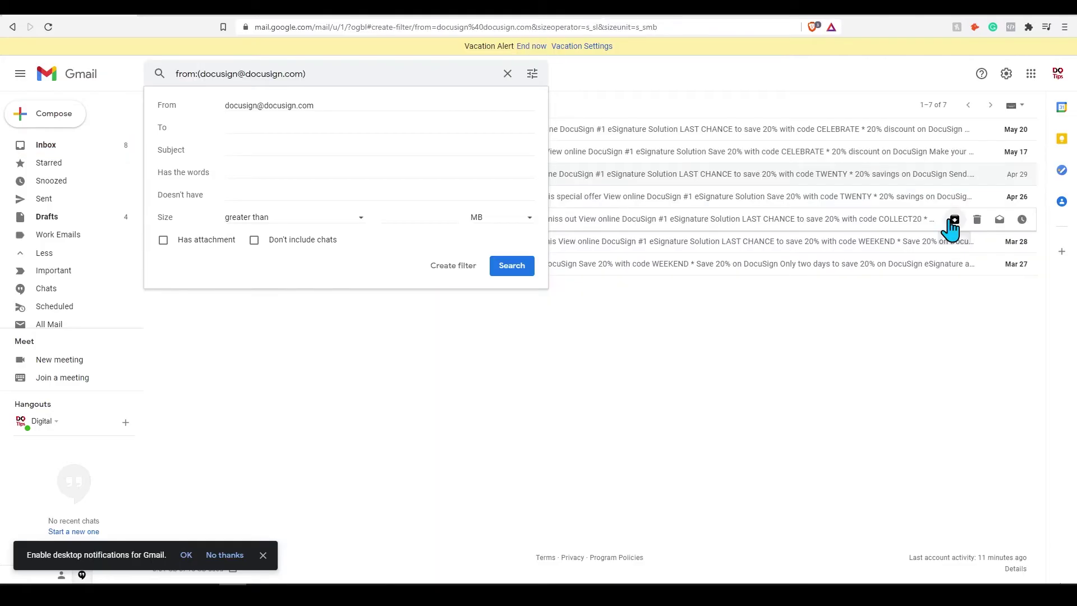
click(453, 270)
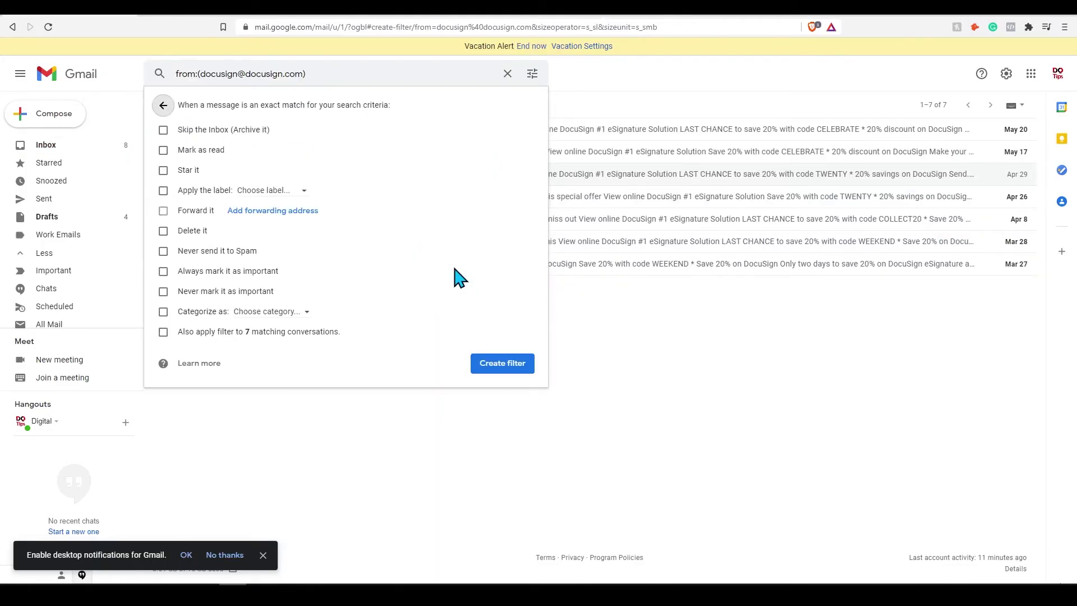
click(163, 191)
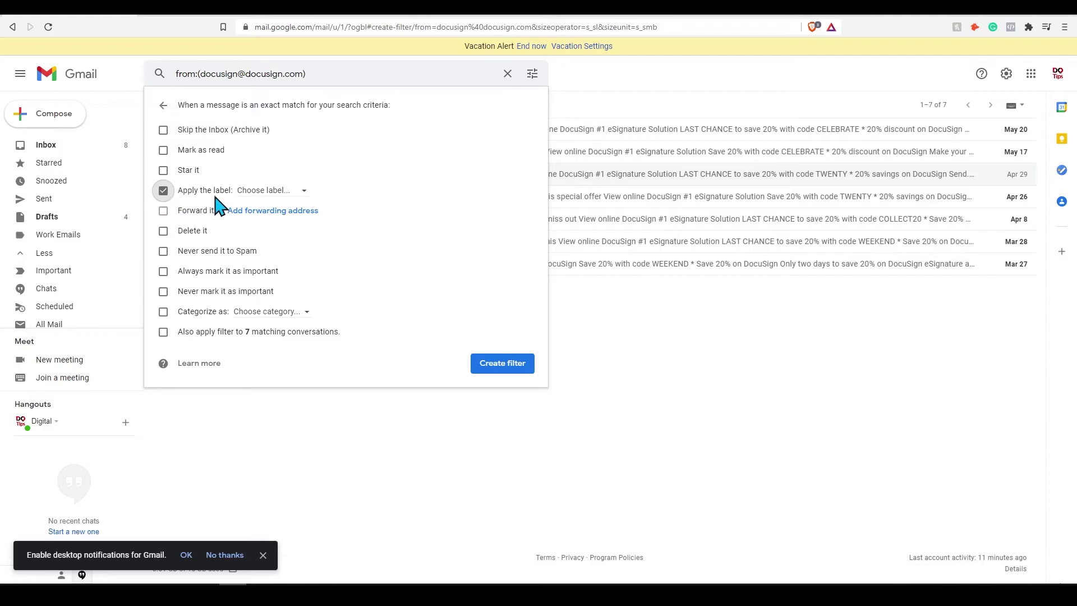
click(284, 192)
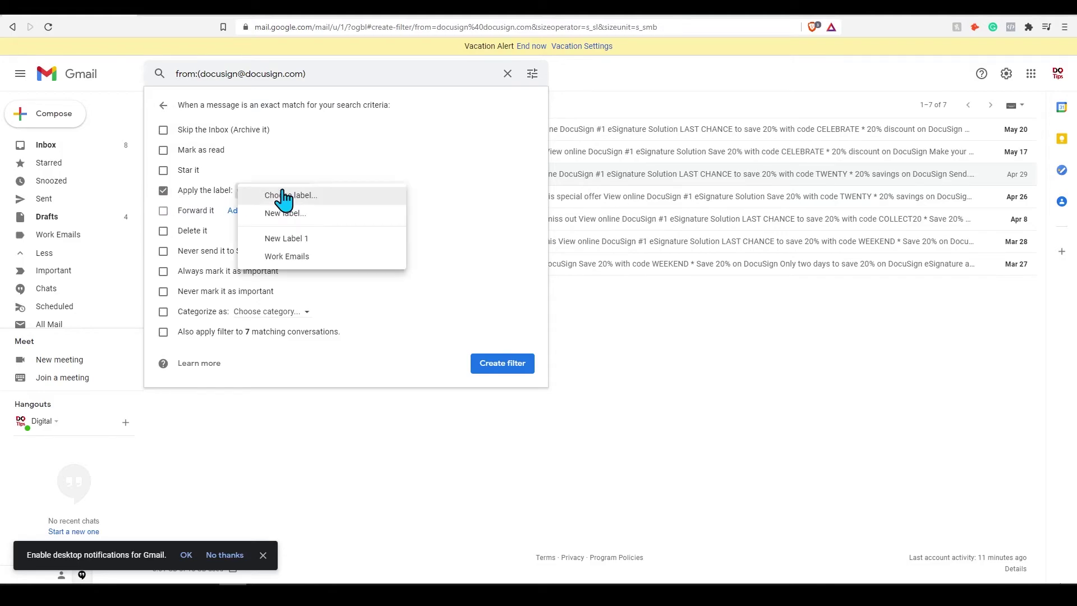
click(289, 257)
click(487, 370)
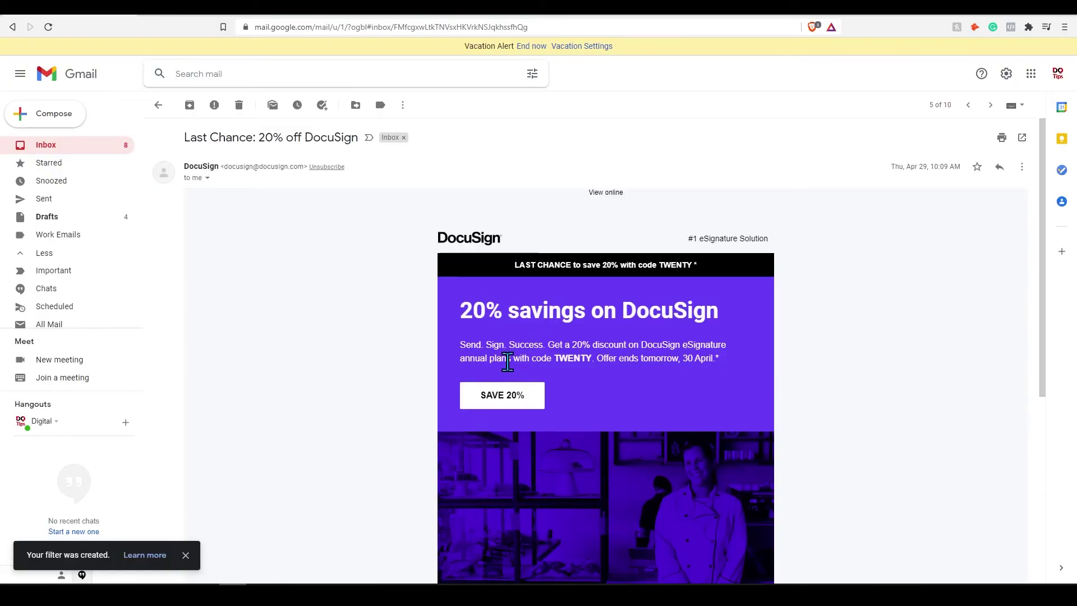
click(81, 150)
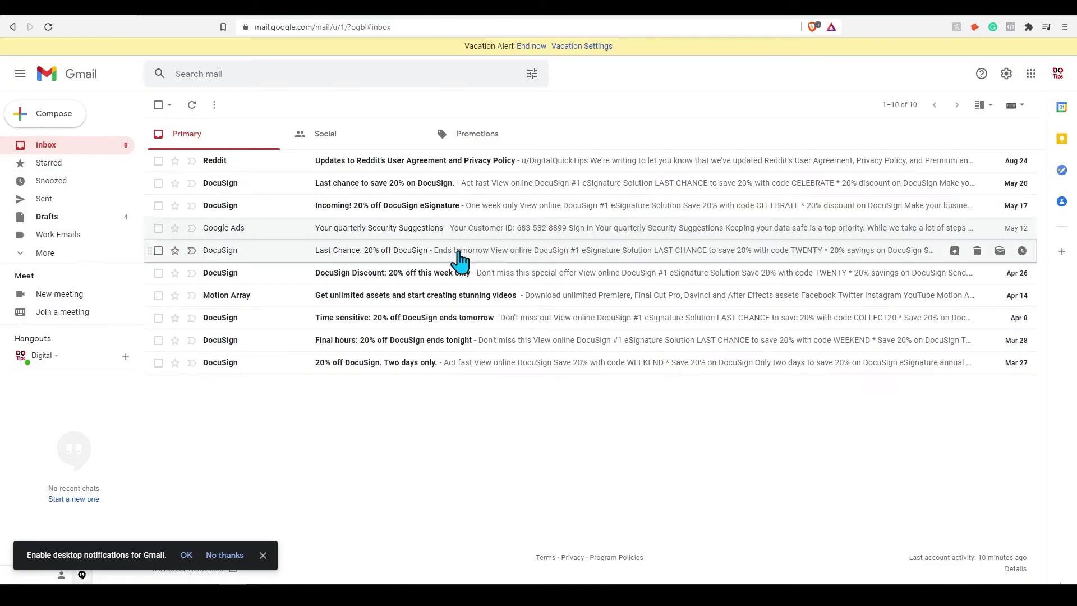